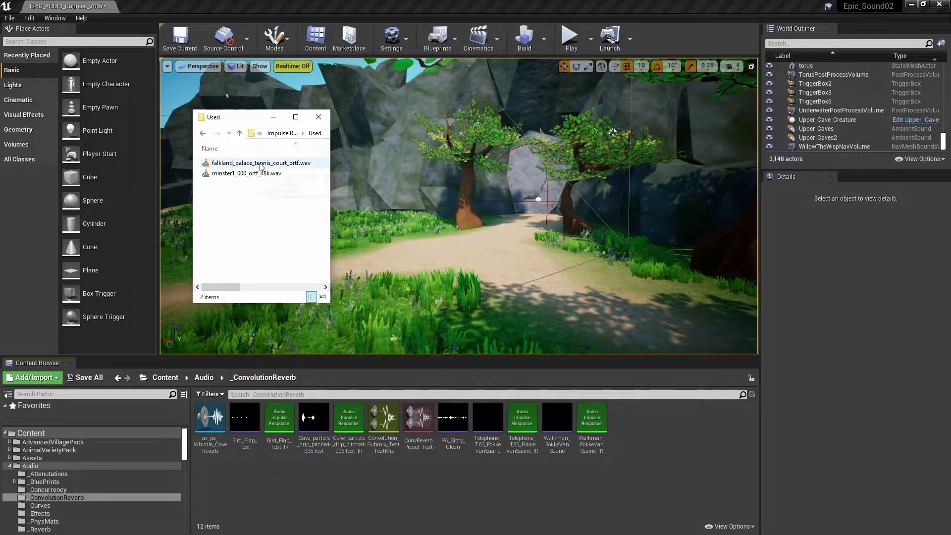
Import the falkland and minster WAV recordings into _ConvolutionReverb and right-click both new sound waves
{"action": "left_click_drag", "start_coordinate": [227, 176], "coordinate": [464, 503]}
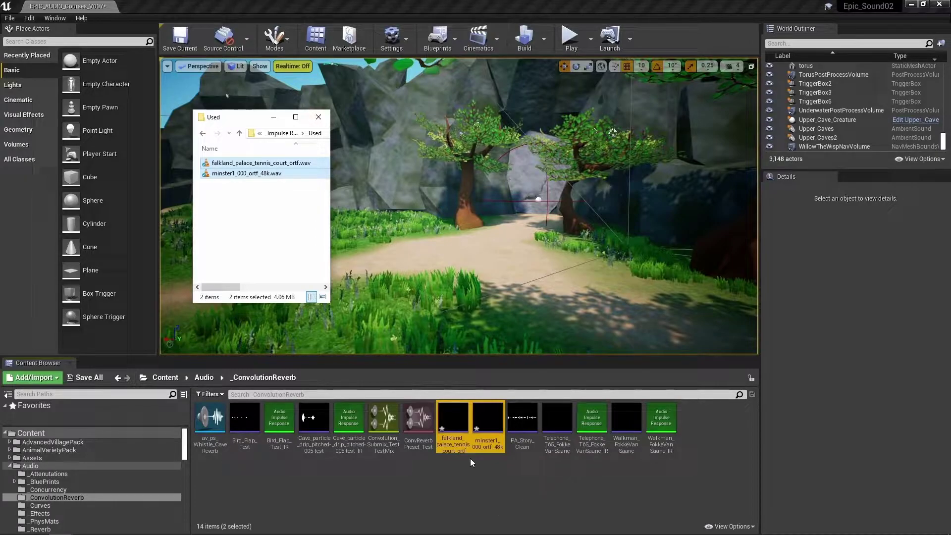
{"action": "right_click", "coordinate": [456, 428]}
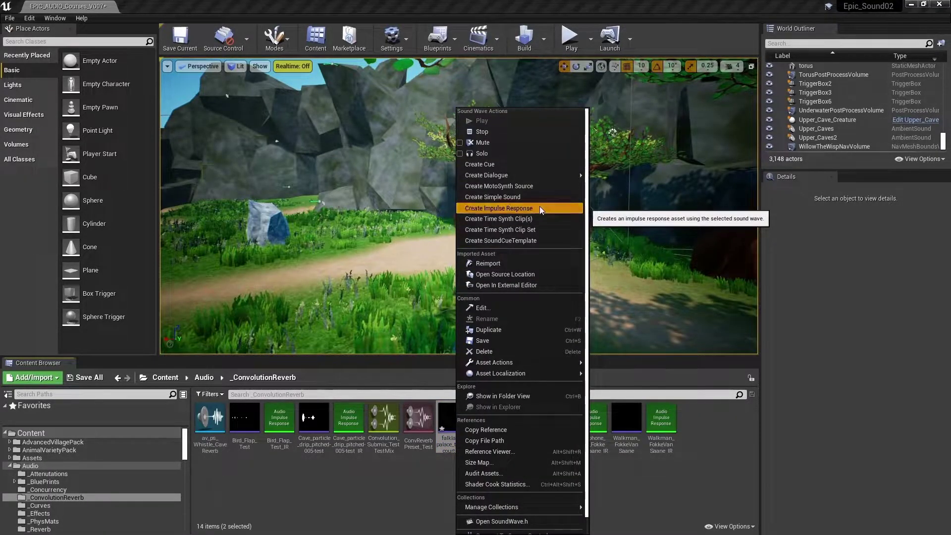
Create falkland and minster impulse responses, then toggle True Stereo on and off for minster
{"action": "left_click", "coordinate": [499, 208]}
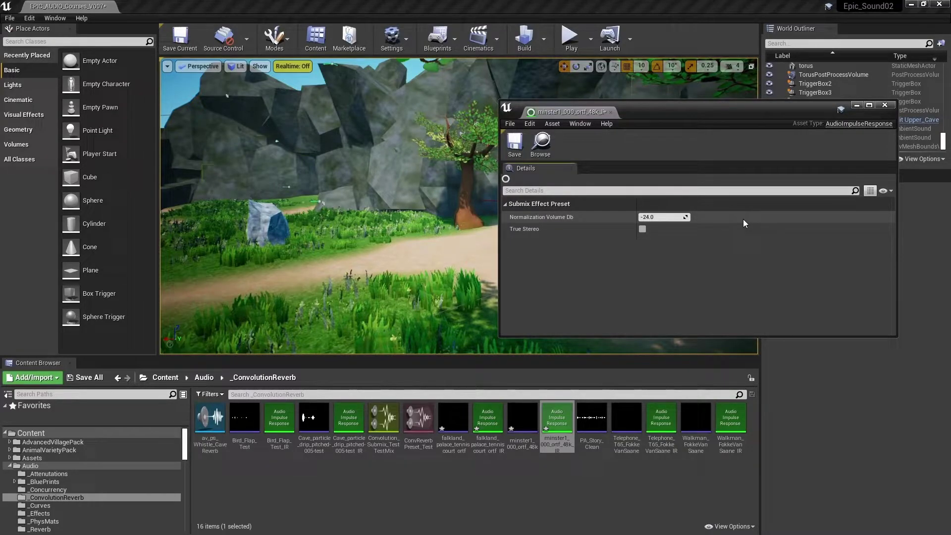
{"action": "left_click", "coordinate": [642, 230]}
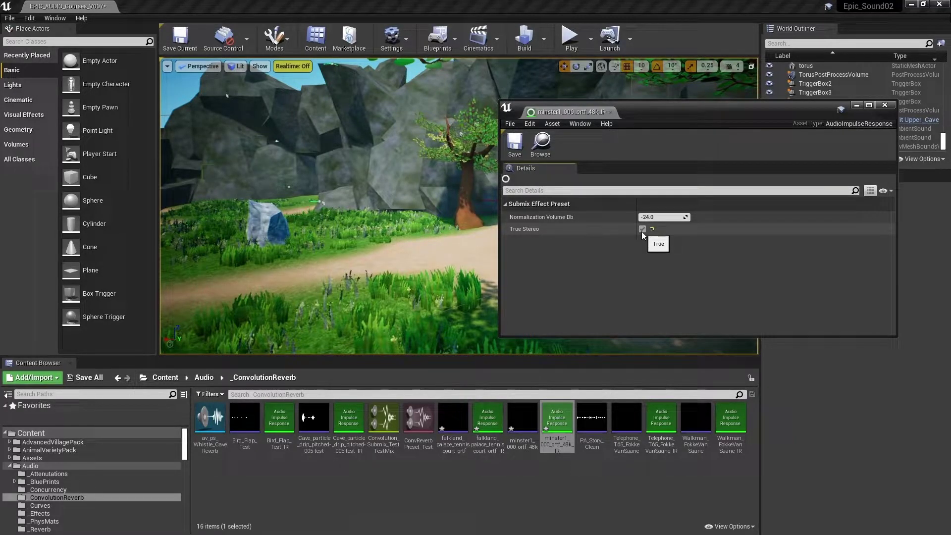
{"action": "left_click", "coordinate": [643, 230]}
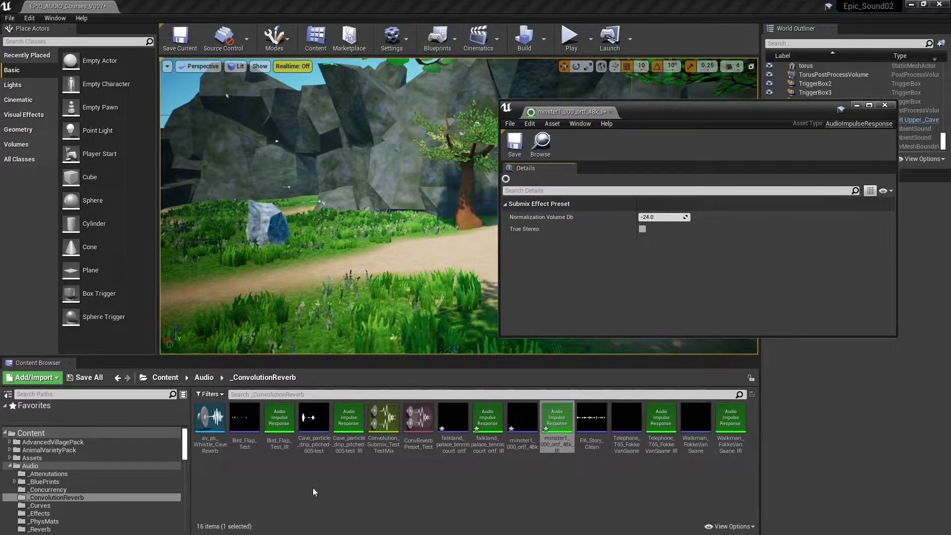
Create a Sound Submix named Convolution_Submix_01 and open it for editing
{"action": "right_click", "coordinate": [319, 474]}
{"action": "mouse_move", "coordinate": [346, 457]}
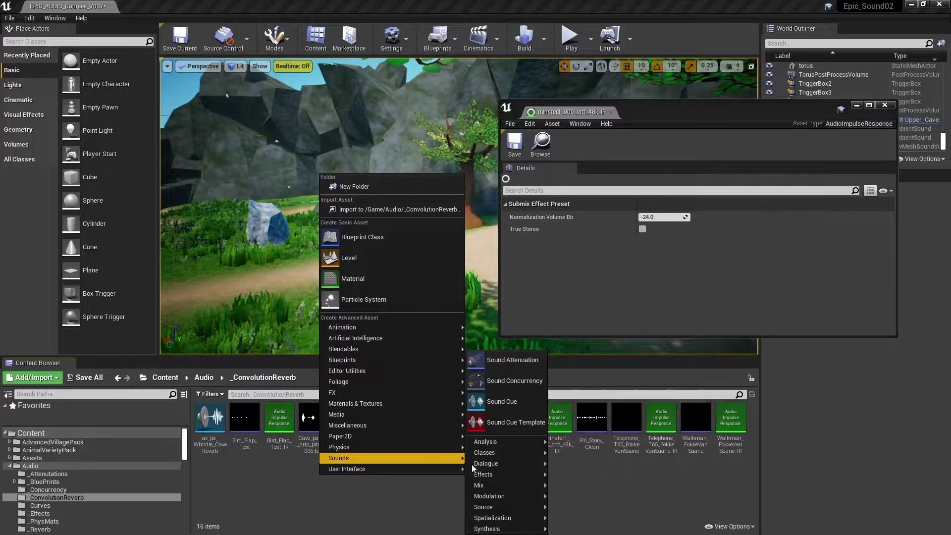
{"action": "mouse_move", "coordinate": [491, 485]}
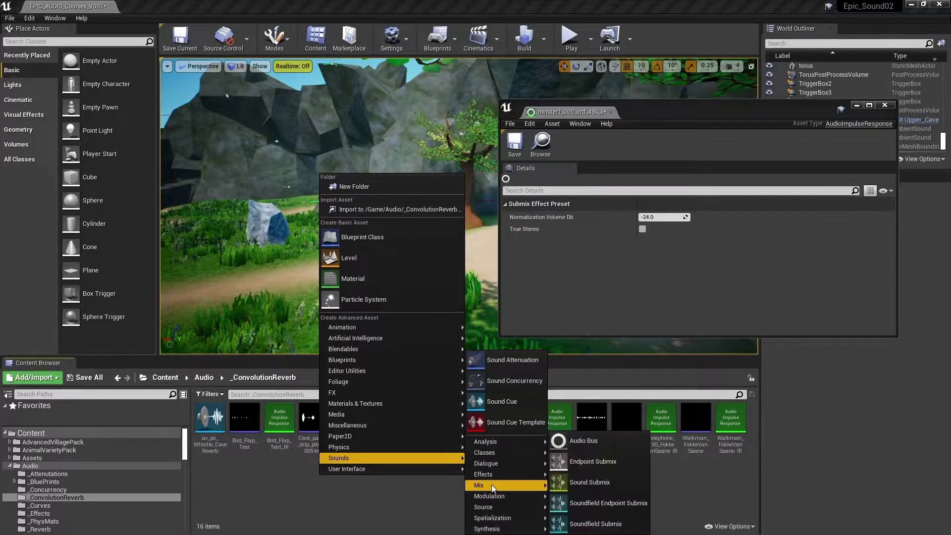
{"action": "left_click", "coordinate": [593, 480]}
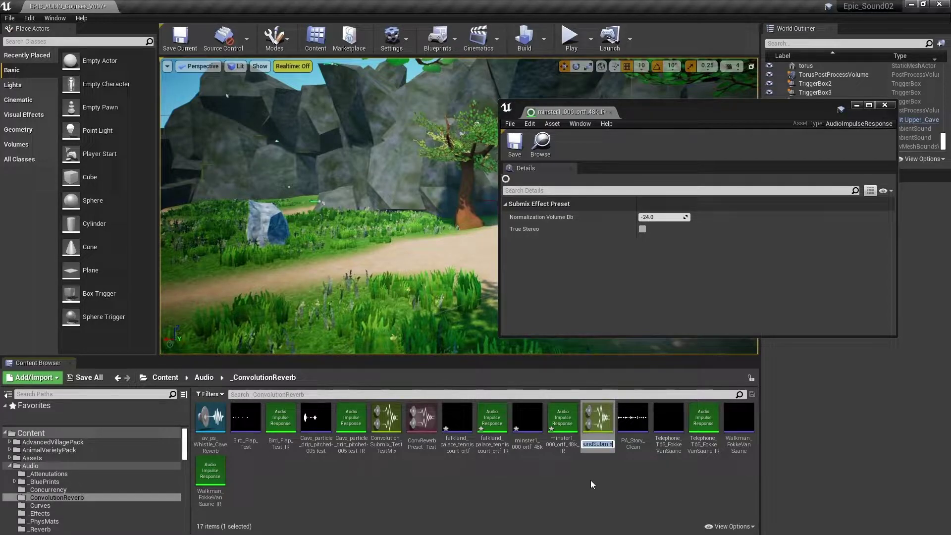
{"action": "type", "text": "Convolution_Submix_01"}
{"action": "key", "text": "Return"}
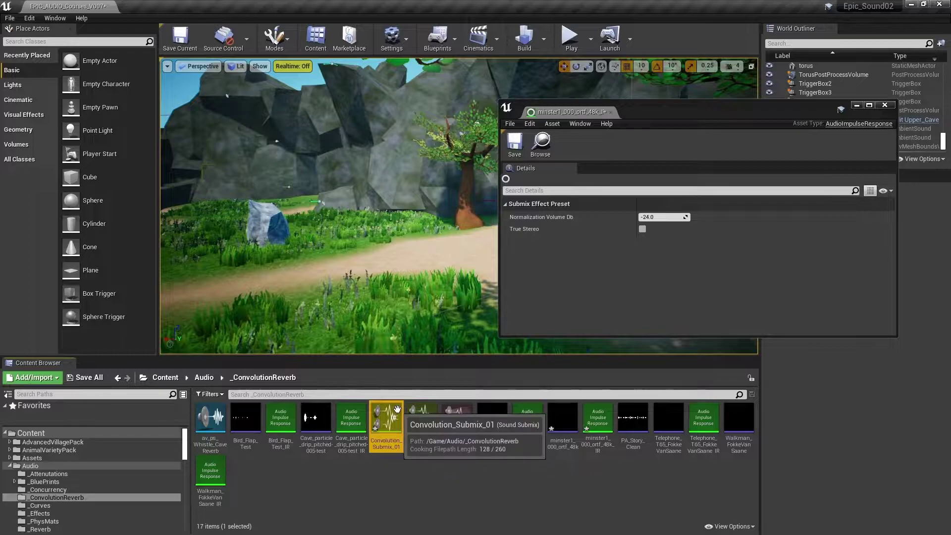
{"action": "double_click", "coordinate": [399, 435]}
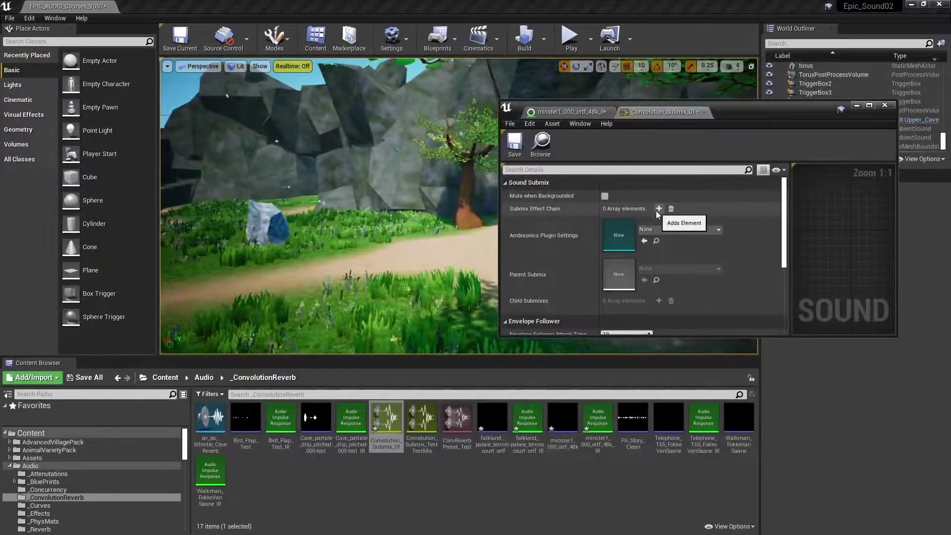
Fill the submix's effect chain slot with a new ConvolutionReverbPreset named Convolution_Minster in _ConvolutionReverb
{"action": "left_click", "coordinate": [659, 208]}
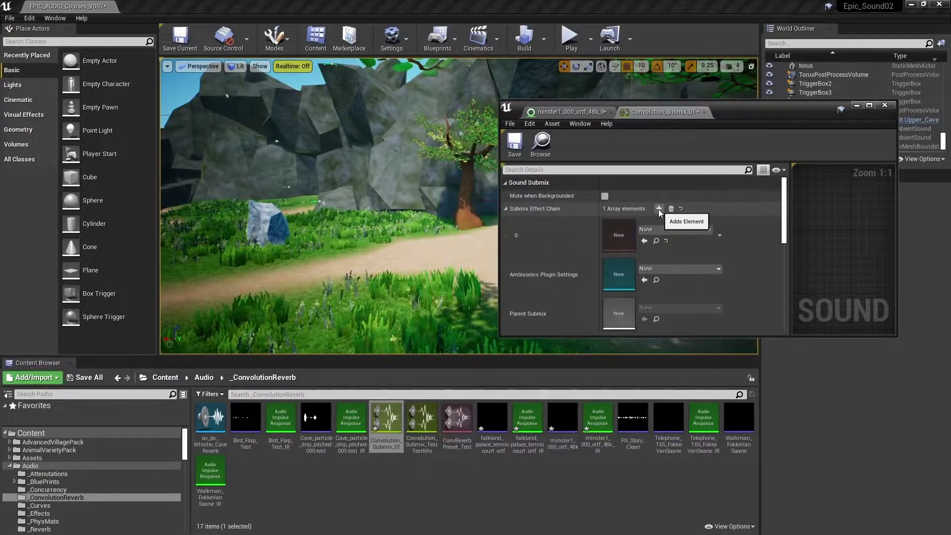
{"action": "left_click", "coordinate": [680, 230]}
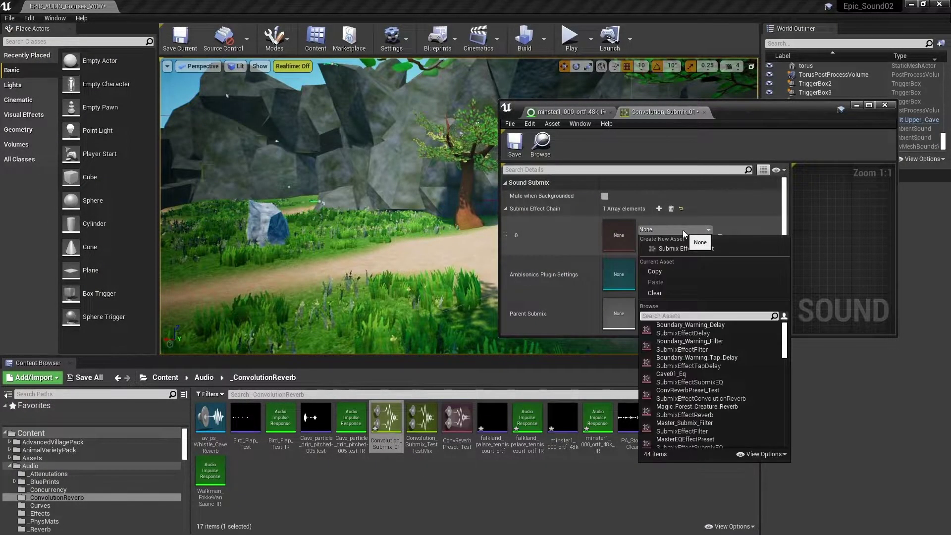
{"action": "left_click", "coordinate": [710, 248]}
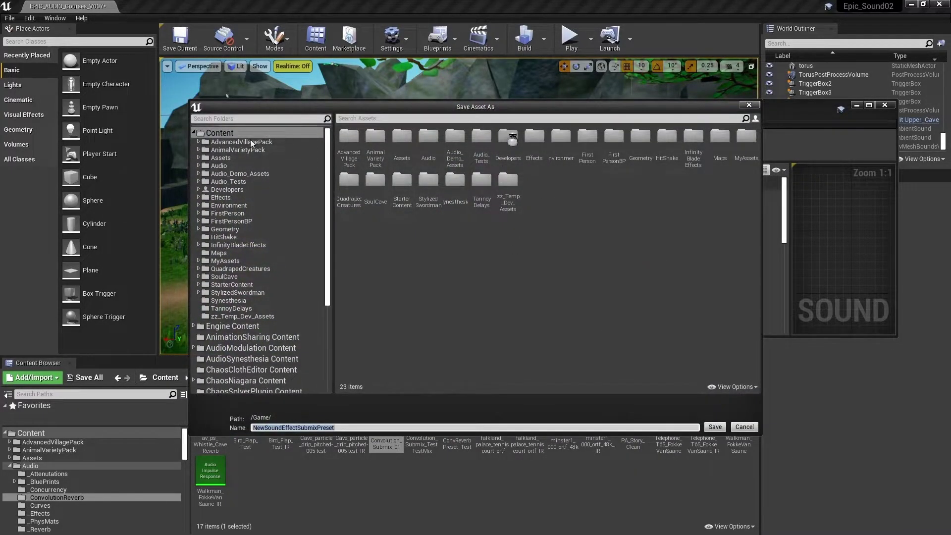
{"action": "left_click", "coordinate": [218, 166]}
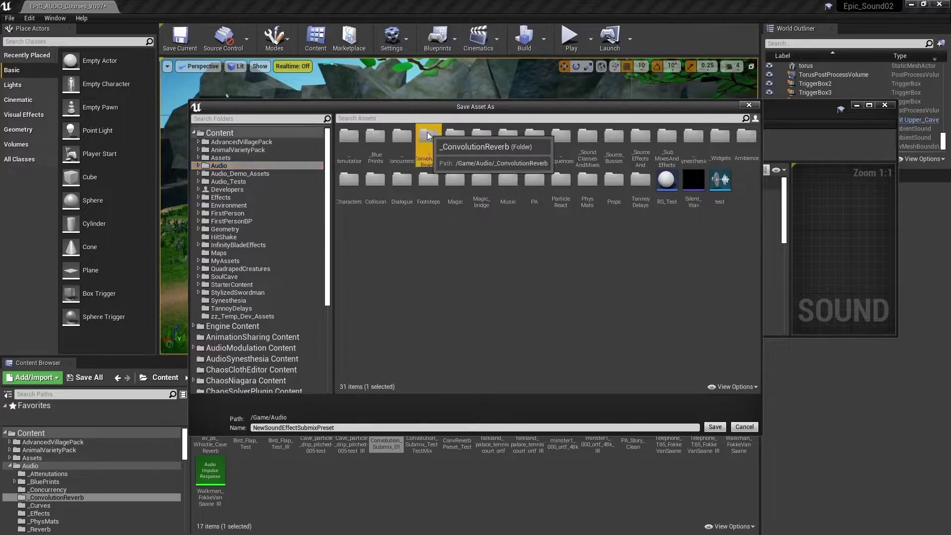
{"action": "double_click", "coordinate": [436, 142]}
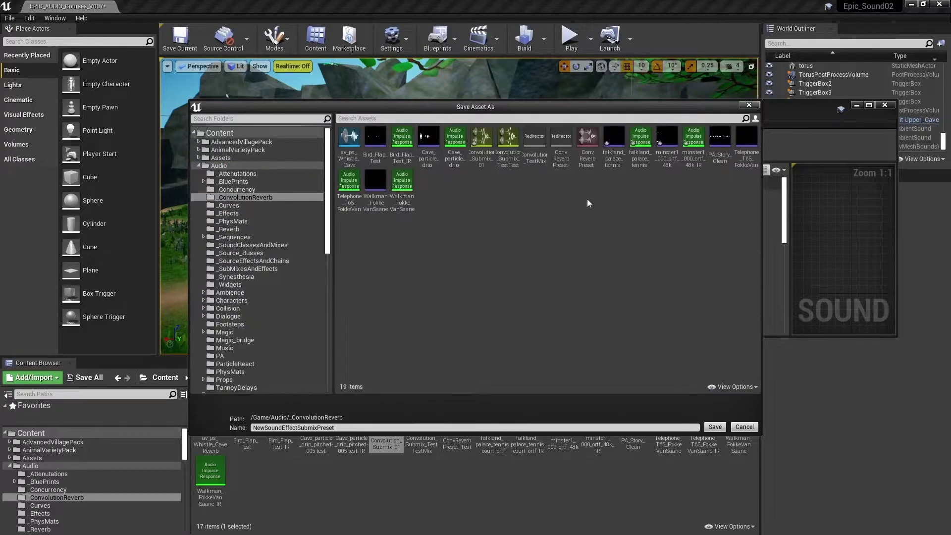
{"action": "double_click", "coordinate": [344, 427]}
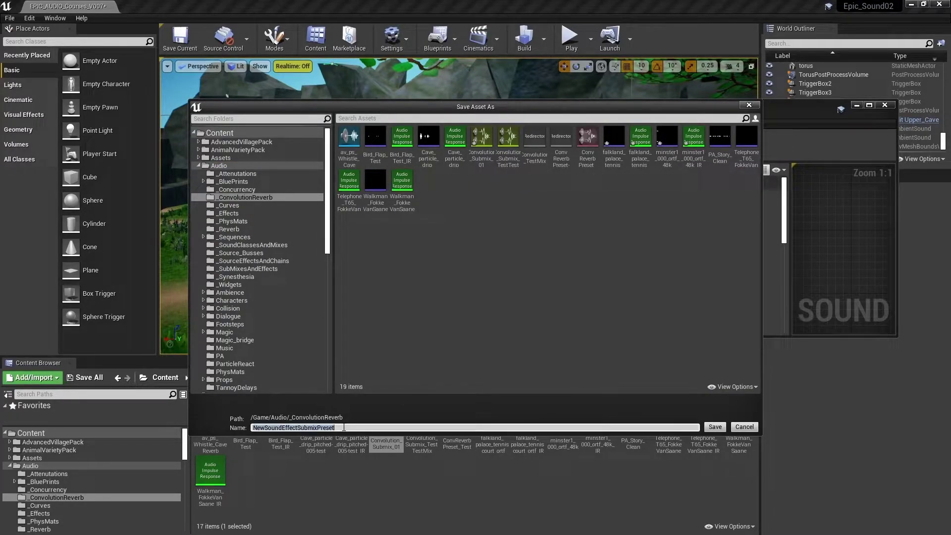
{"action": "type", "text": "Con"}
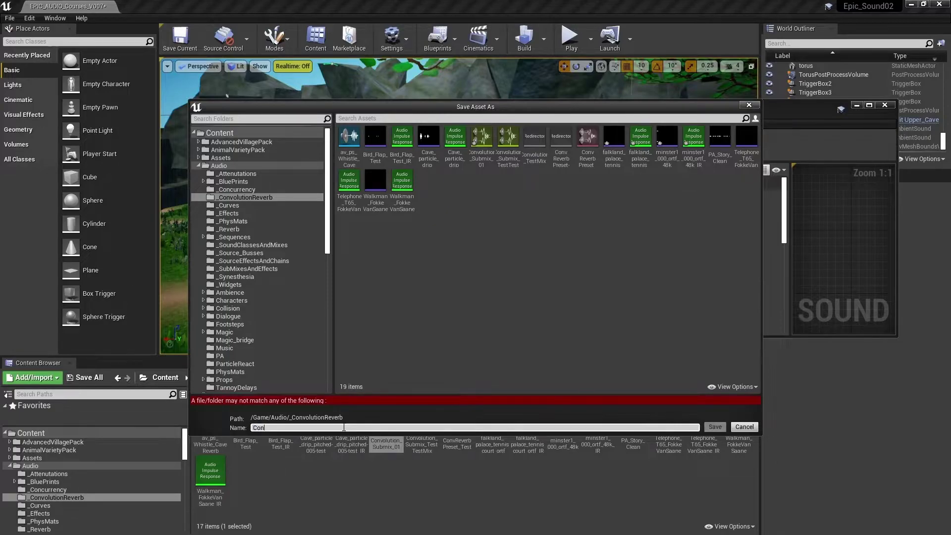
{"action": "type", "text": "volution"}
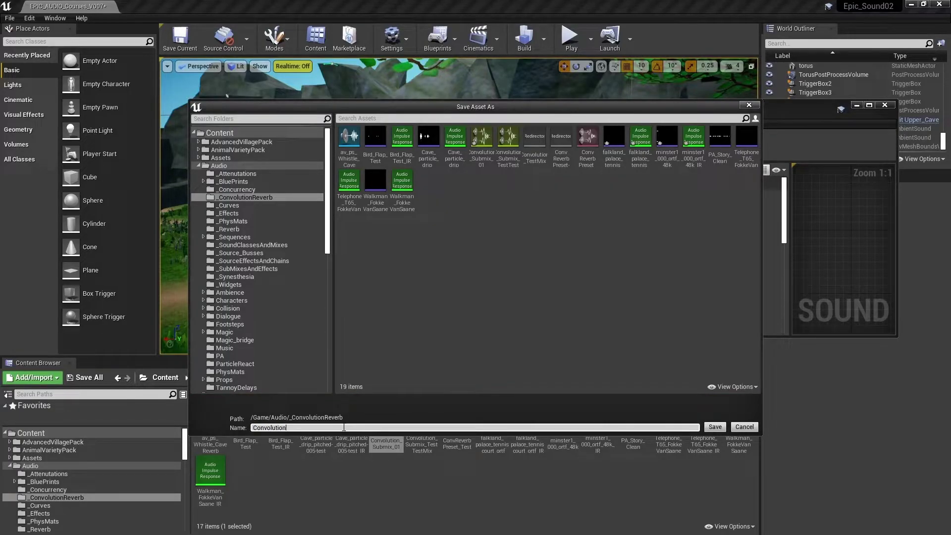
{"action": "type", "text": "_Minster"}
{"action": "key", "text": "Return"}
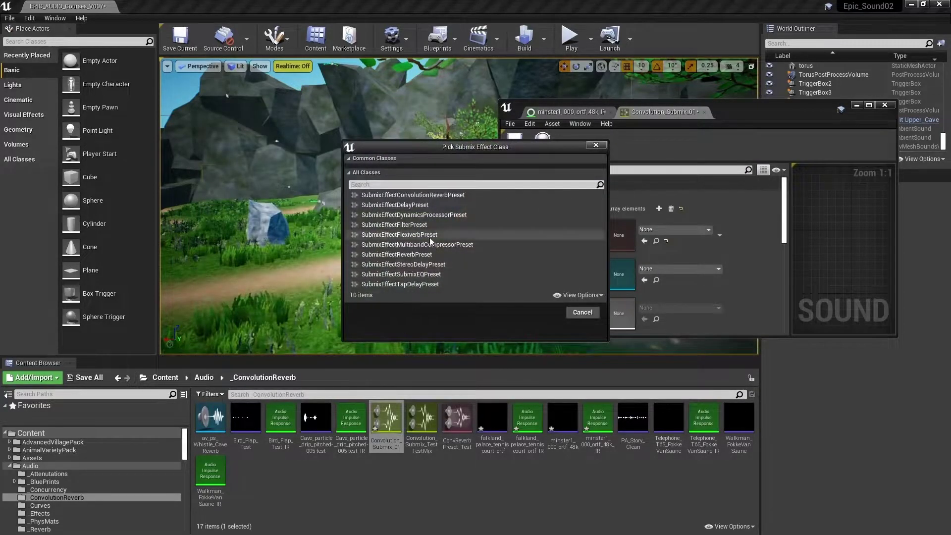
{"action": "left_click", "coordinate": [447, 193]}
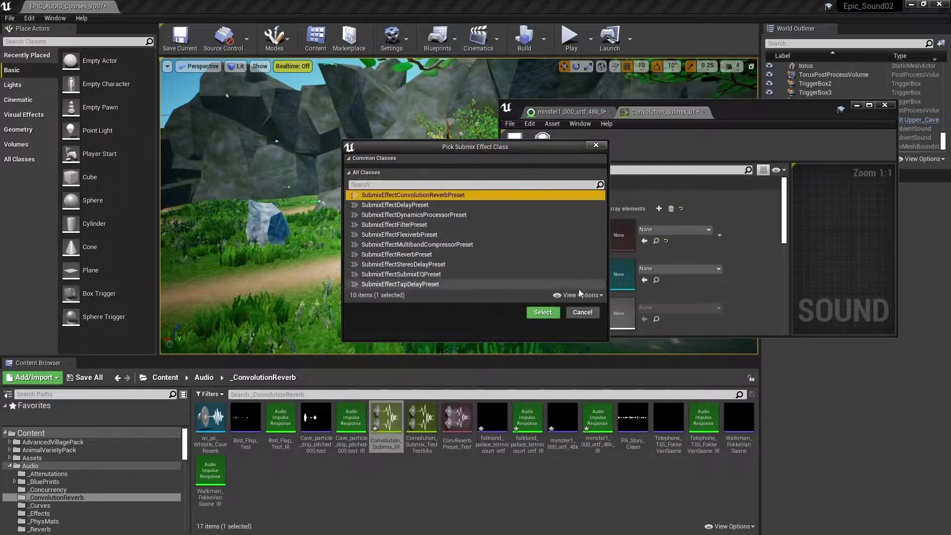
{"action": "left_click", "coordinate": [545, 312]}
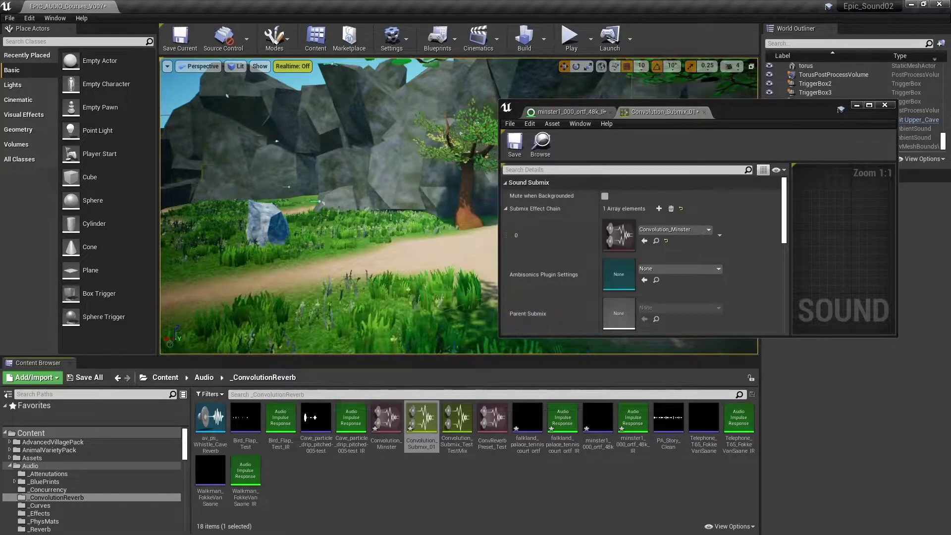
Set Convolution_Minster's Impulse Response to minster1_000_ortf_48k_IR and enlarge its editor window
{"action": "double_click", "coordinate": [618, 237]}
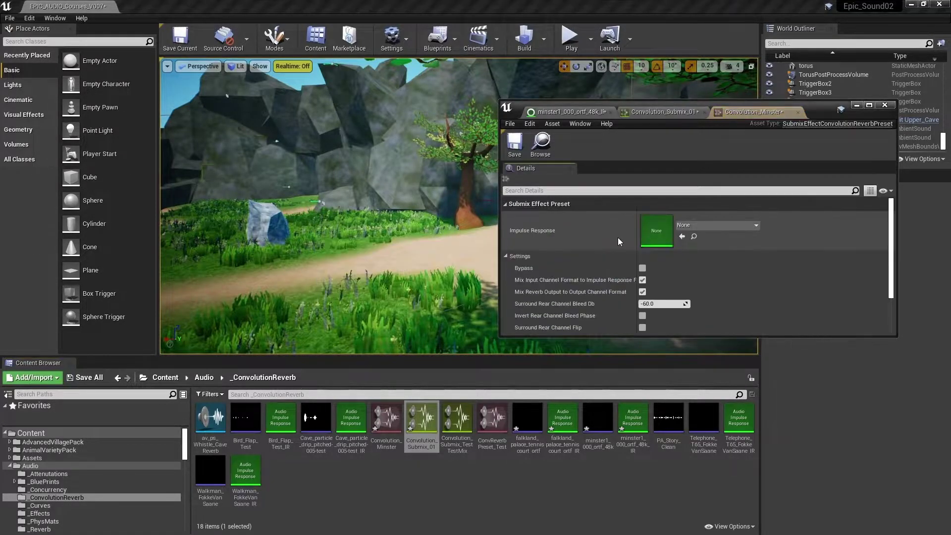
{"action": "left_click", "coordinate": [734, 226]}
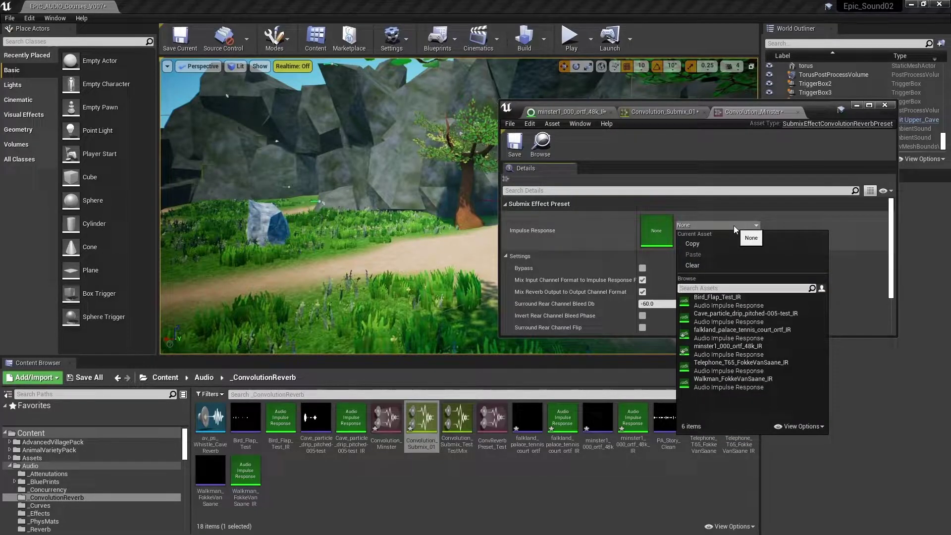
{"action": "type", "text": "min"}
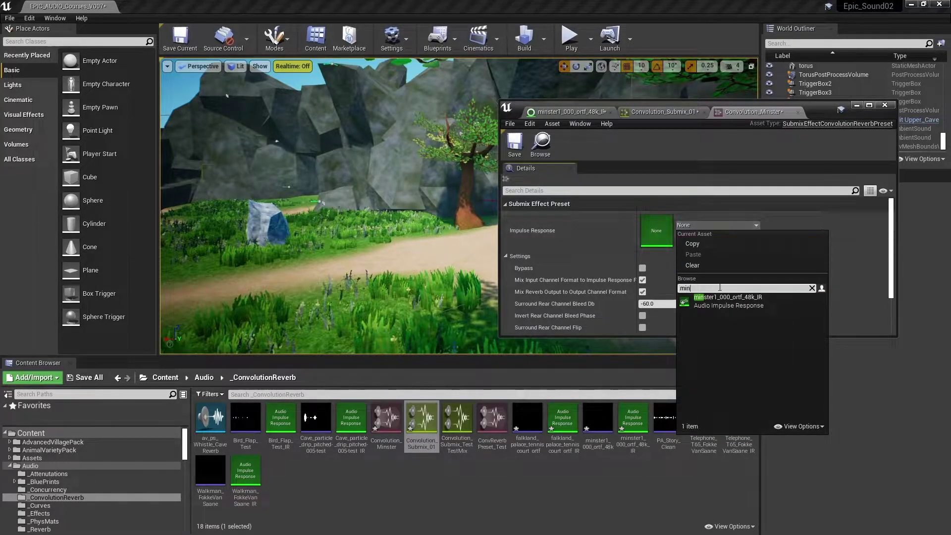
{"action": "left_click", "coordinate": [718, 303]}
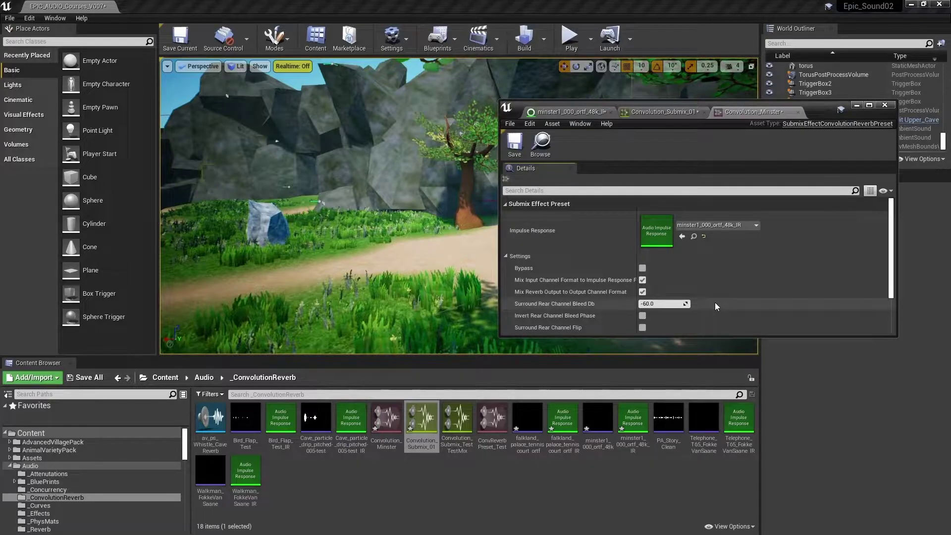
{"action": "left_click_drag", "start_coordinate": [715, 337], "coordinate": [715, 400]}
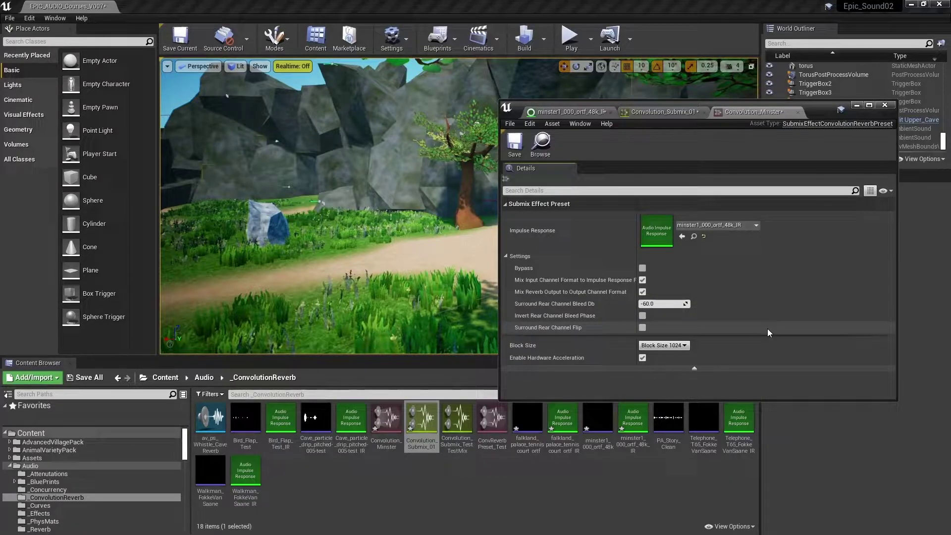
{"action": "left_click", "coordinate": [210, 424]}
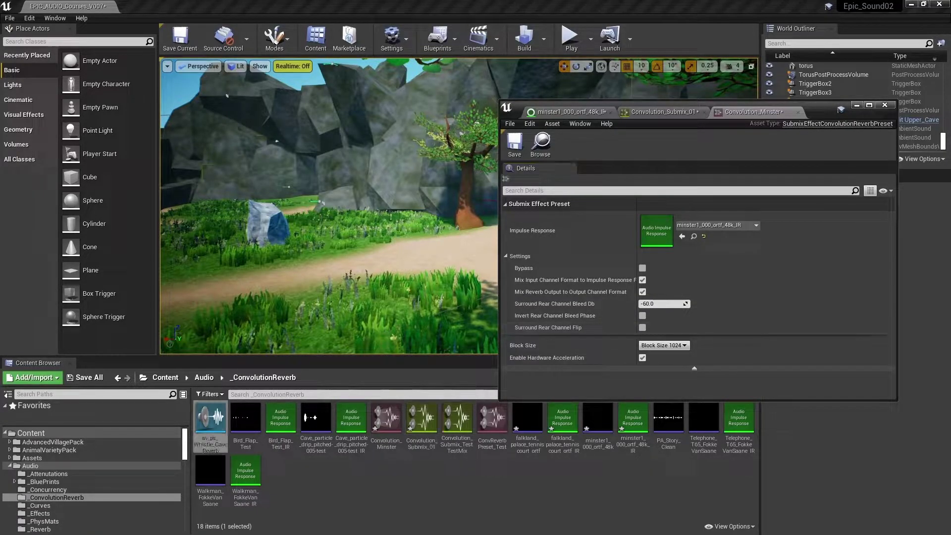
Open the whistle cave sound cue, preview it, and add a Submix Sends element
{"action": "double_click", "coordinate": [222, 409]}
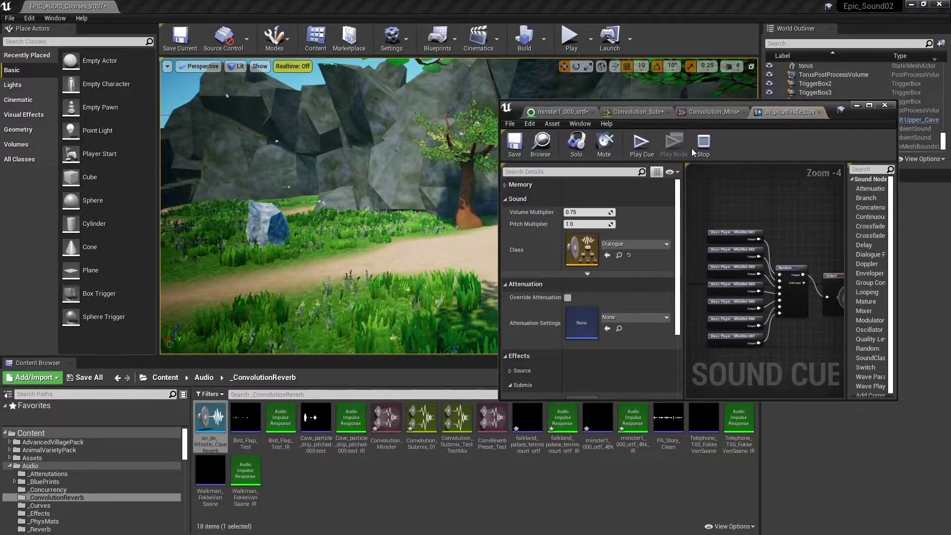
{"action": "left_click", "coordinate": [642, 143]}
{"action": "left_click_drag", "start_coordinate": [679, 261], "coordinate": [684, 329]}
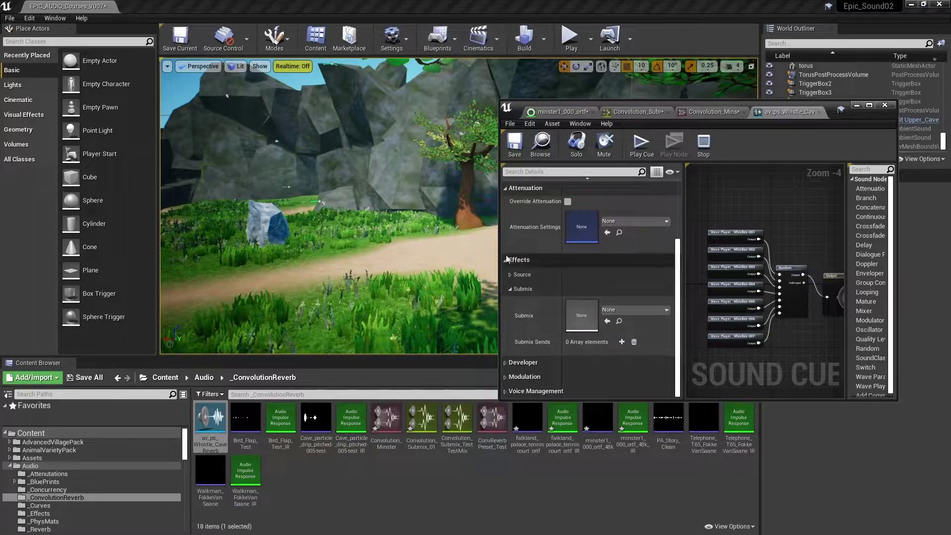
{"action": "left_click", "coordinate": [622, 342]}
{"action": "left_click", "coordinate": [518, 355]}
{"action": "scroll", "coordinate": [651, 331], "scroll_direction": "down", "scroll_amount": 4}
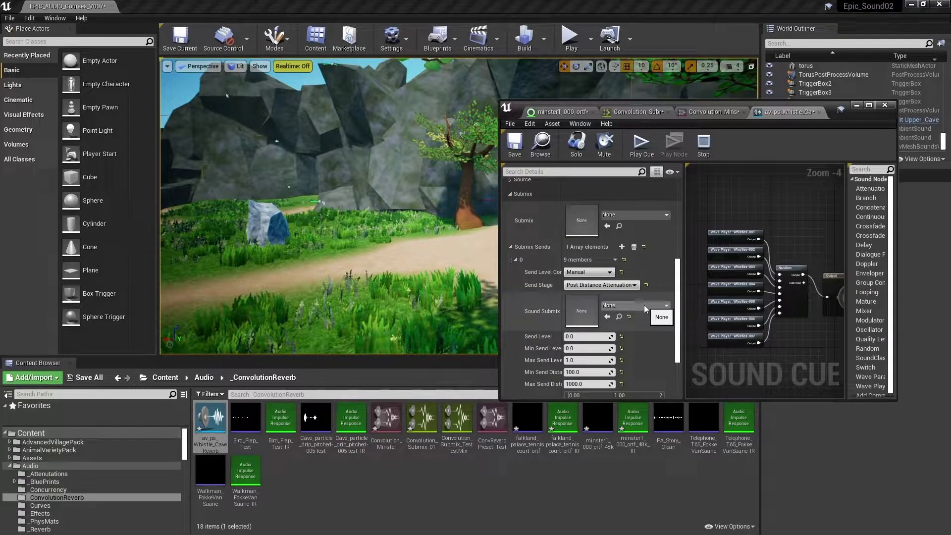
Send the cue to Convolution_Submix_01 at send level 1.0 and play it to listen
{"action": "left_click", "coordinate": [644, 305]}
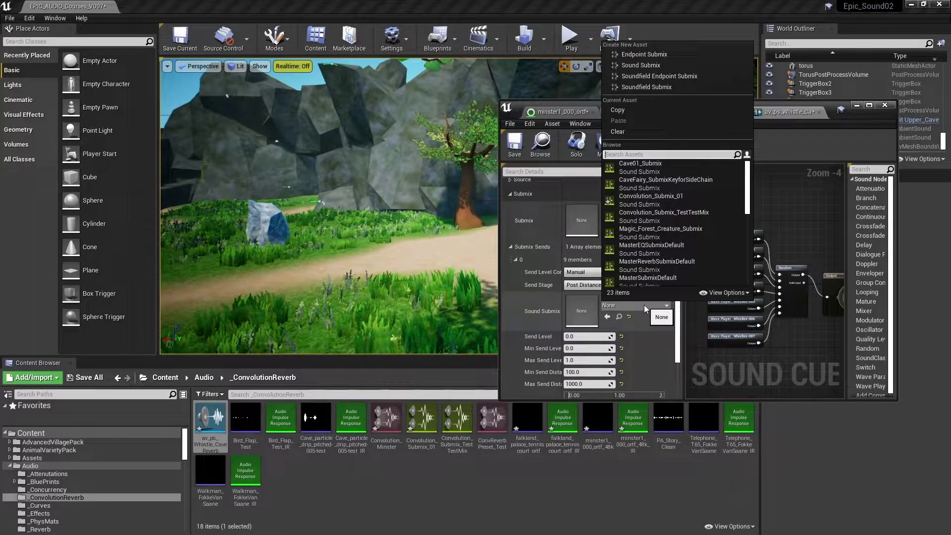
{"action": "left_click", "coordinate": [638, 201]}
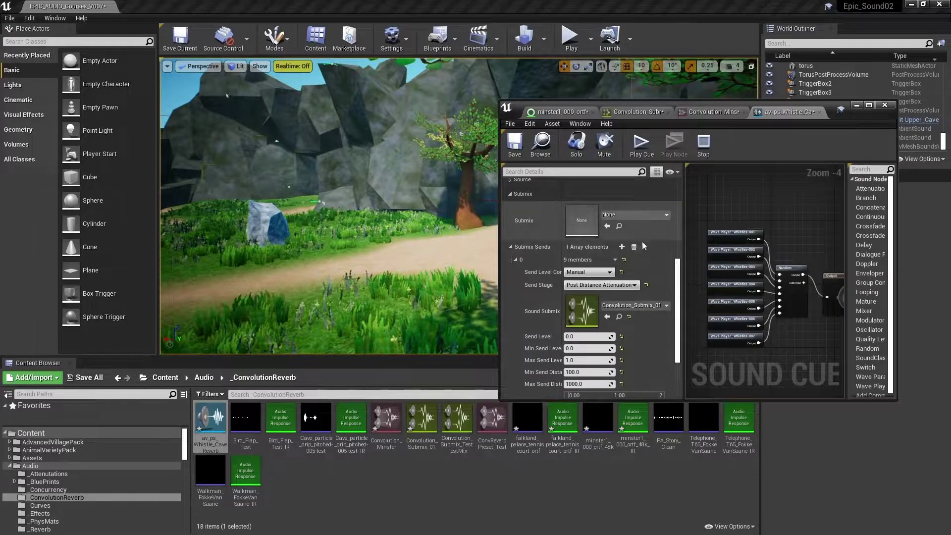
{"action": "left_click", "coordinate": [589, 337]}
{"action": "type", "text": "1"}
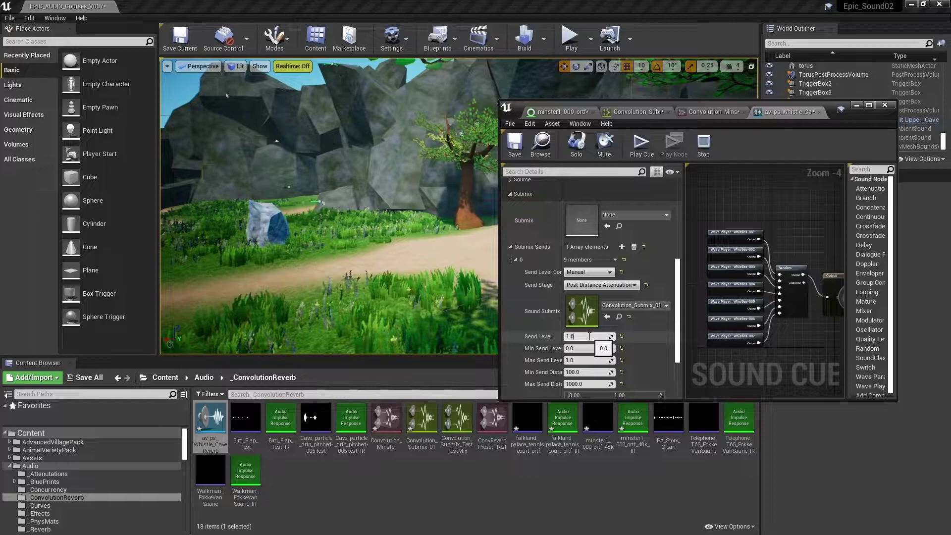
{"action": "type", "text": ".0"}
{"action": "left_click", "coordinate": [646, 148]}
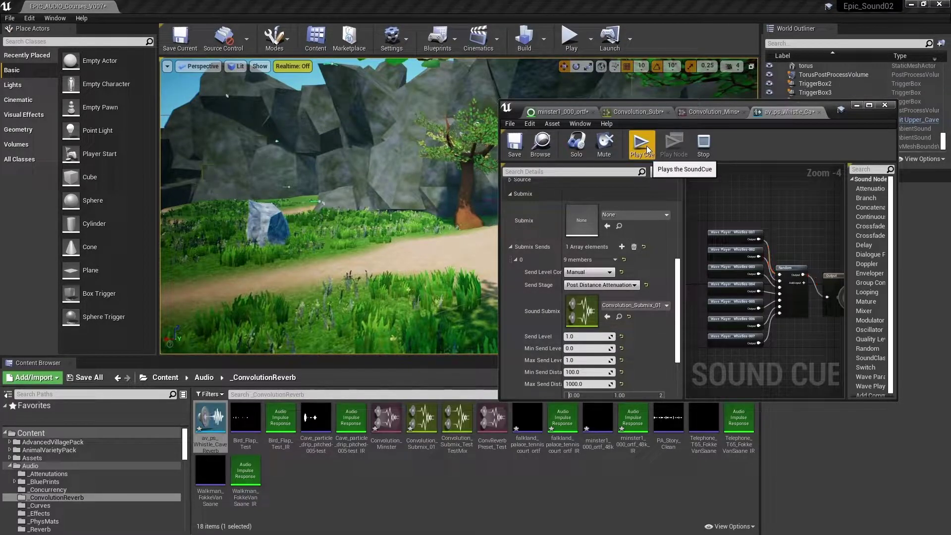
{"action": "left_click", "coordinate": [639, 146]}
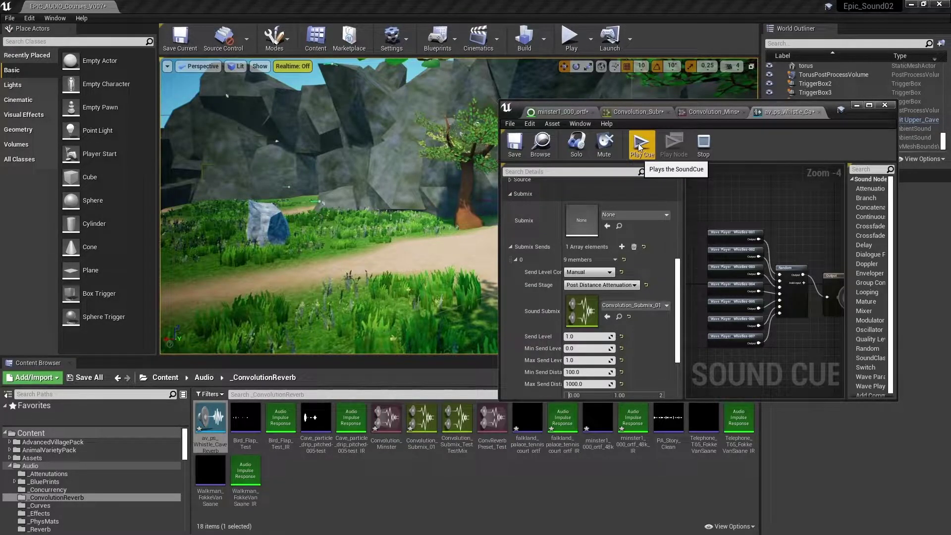
{"action": "left_click", "coordinate": [639, 145]}
Fly the camera deep into the cave passage and select the Convolution_Submix_01 asset
{"action": "right_click_drag", "start_coordinate": [327, 208], "coordinate": [341, 206]}
{"action": "right_click_drag", "start_coordinate": [412, 265], "coordinate": [412, 266]}
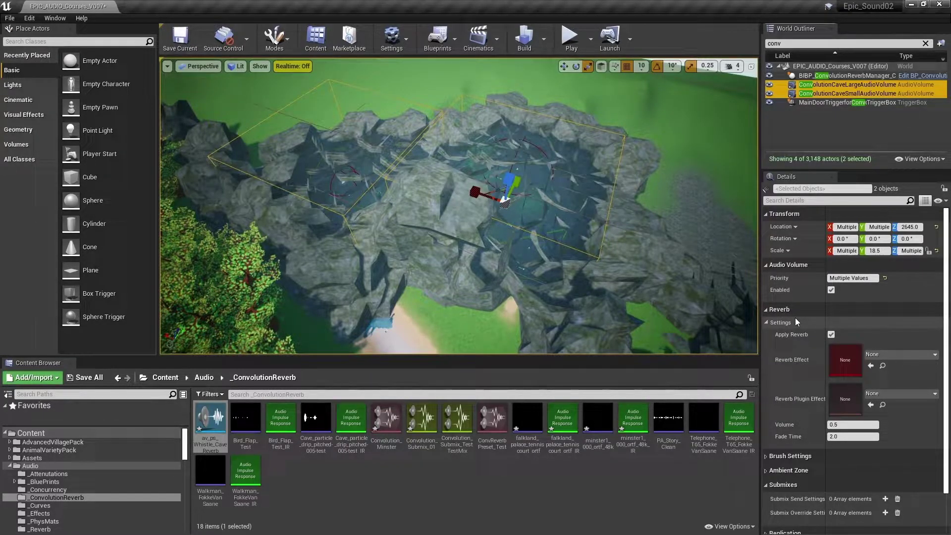
{"action": "scroll", "coordinate": [799, 316], "scroll_direction": "down", "scroll_amount": 3}
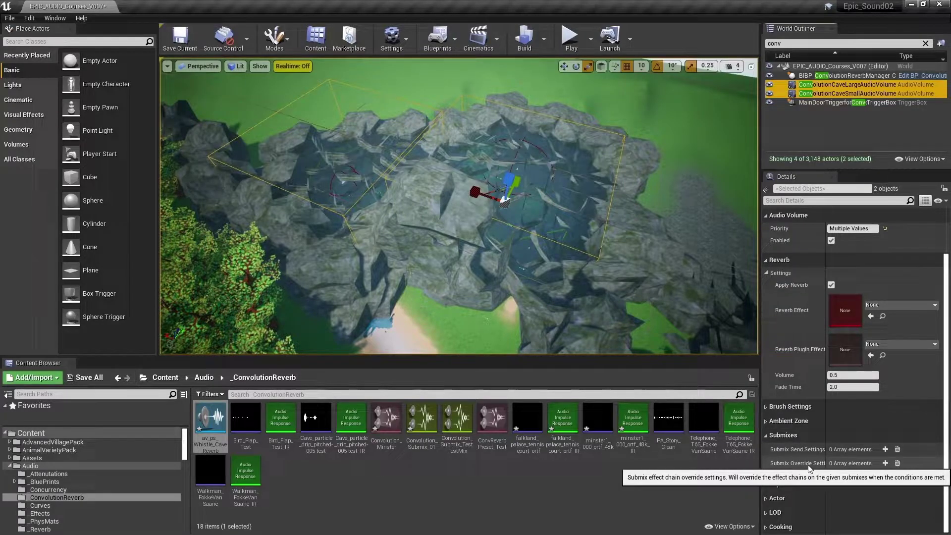
{"action": "left_click", "coordinate": [421, 426]}
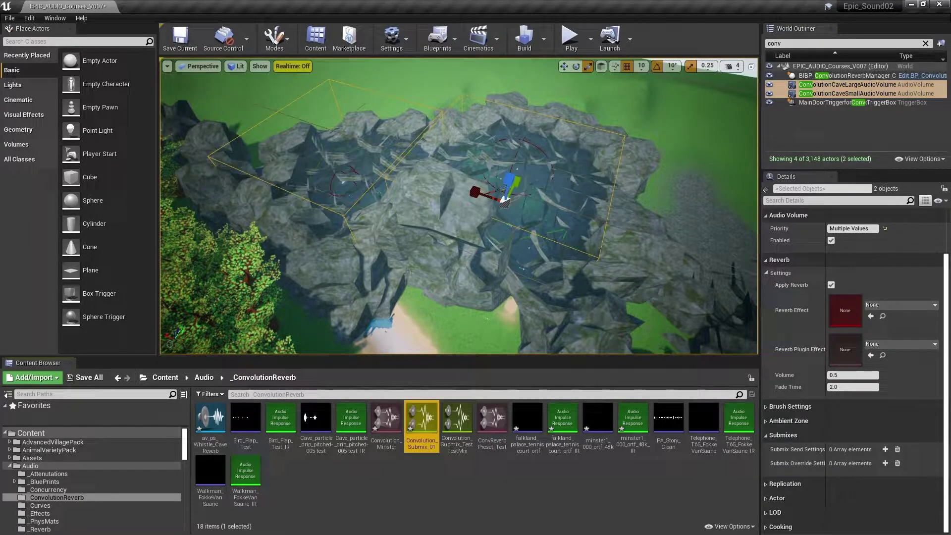
Clear Convolution_Submix_01's effect chain and add a Submix Override entry to the cave volumes
{"action": "double_click", "coordinate": [429, 407]}
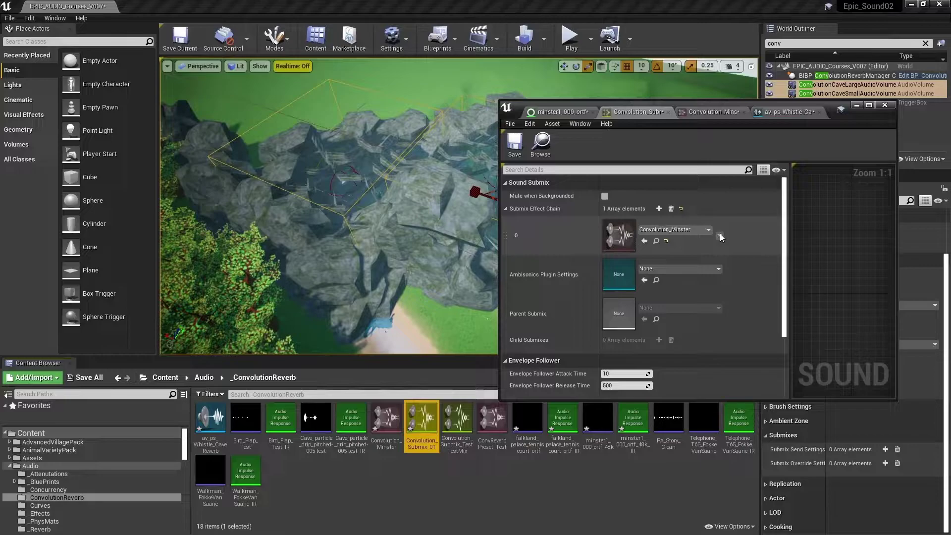
{"action": "left_click", "coordinate": [672, 209]}
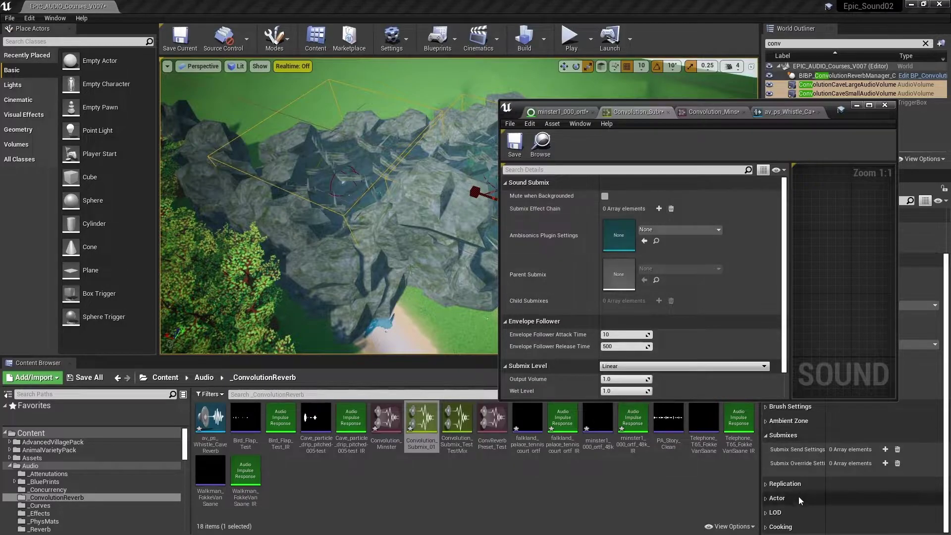
{"action": "left_click", "coordinate": [886, 463]}
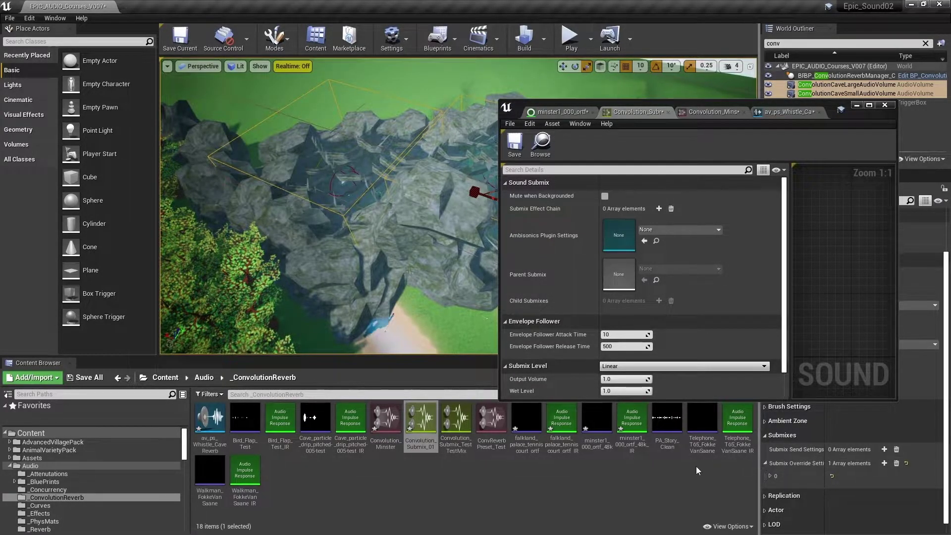
{"action": "left_click_drag", "start_coordinate": [760, 468], "coordinate": [662, 472]}
{"action": "left_click", "coordinate": [671, 476]}
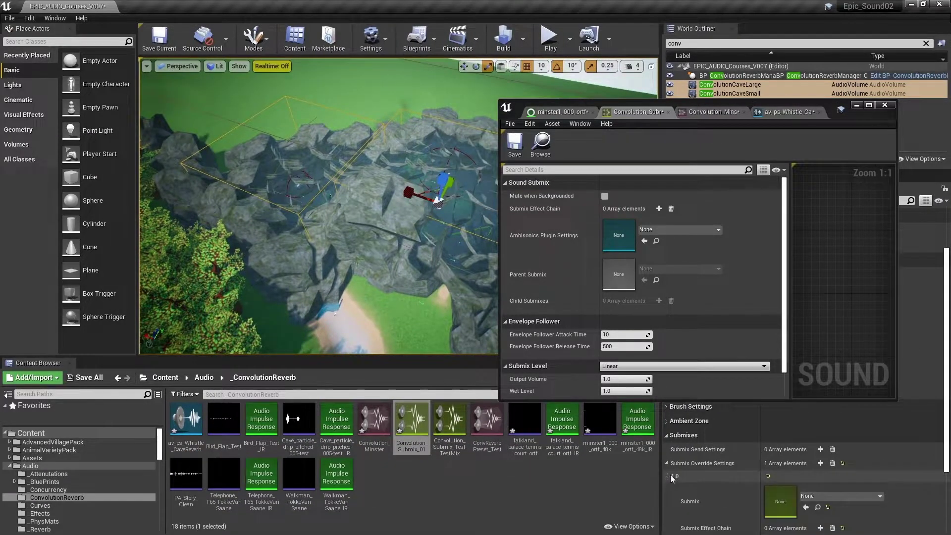
Set the override submix to Convolution_Submix_01 with Convolution_Minster in its effect chain
{"action": "left_click", "coordinate": [844, 496]}
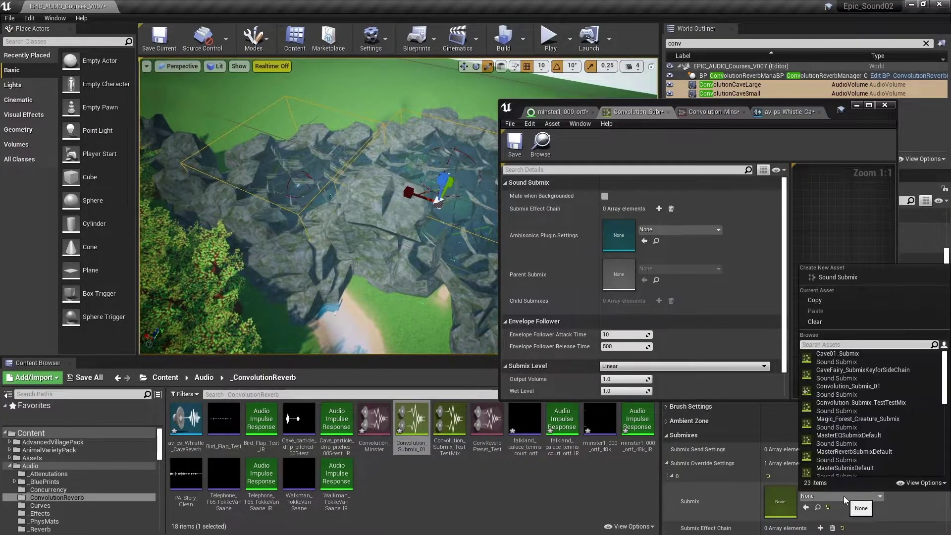
{"action": "left_click", "coordinate": [835, 392]}
{"action": "scroll", "coordinate": [930, 480], "scroll_direction": "down", "scroll_amount": 3}
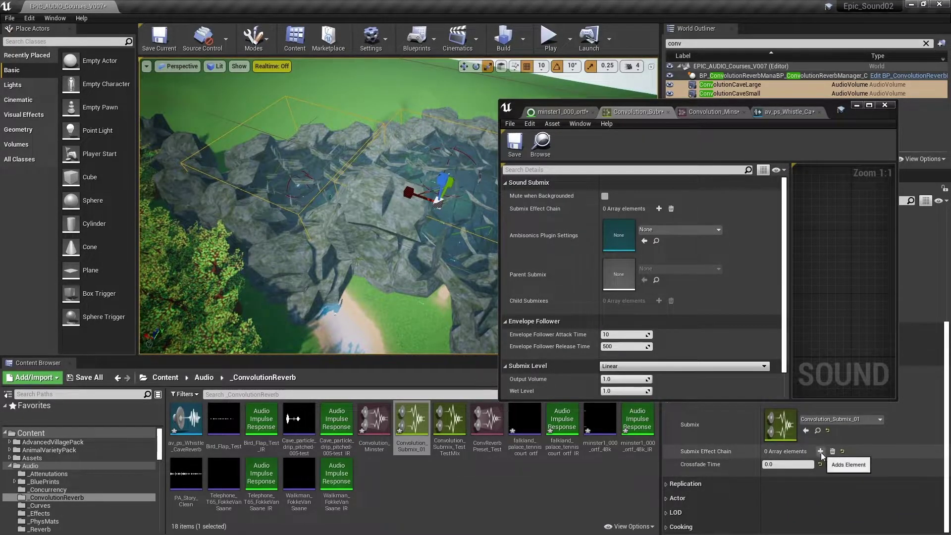
{"action": "left_click", "coordinate": [821, 452]}
{"action": "left_click", "coordinate": [824, 473]}
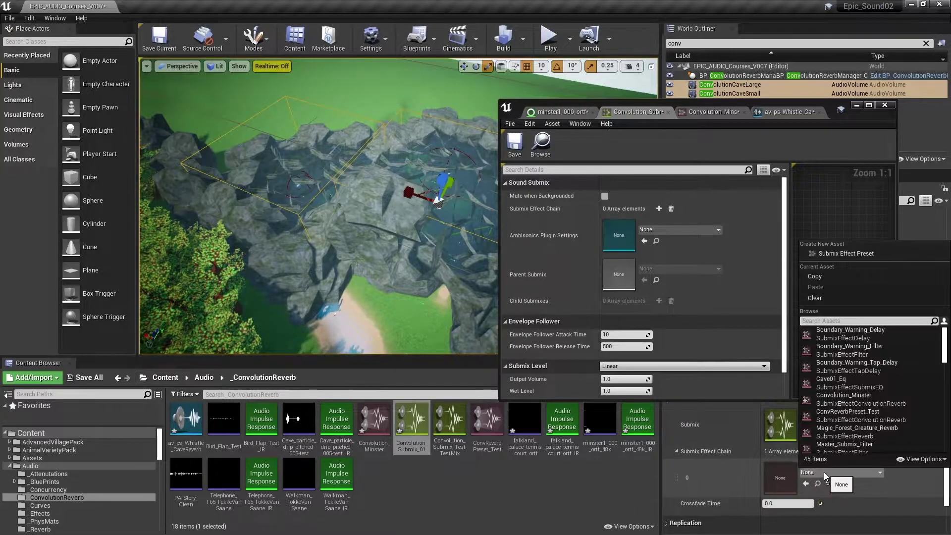
{"action": "type", "text": "min"}
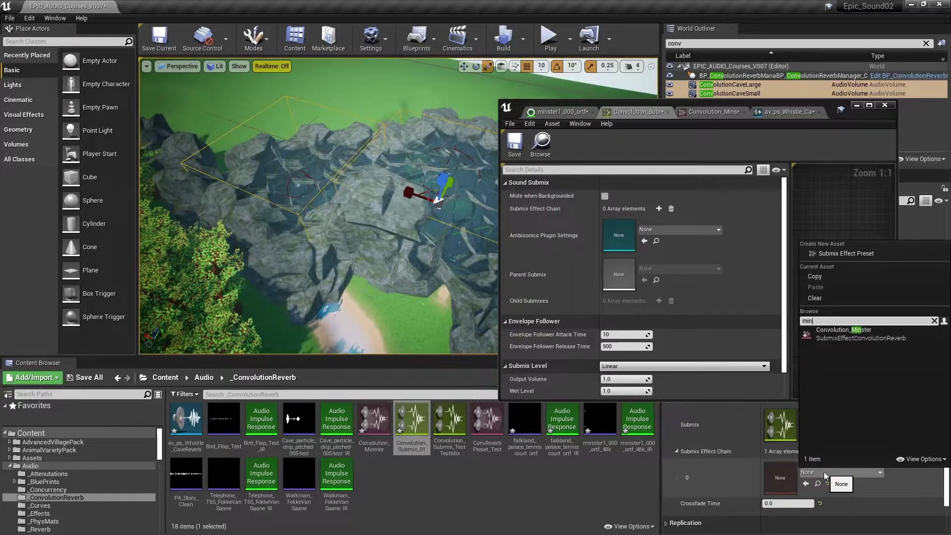
{"action": "left_click", "coordinate": [833, 335]}
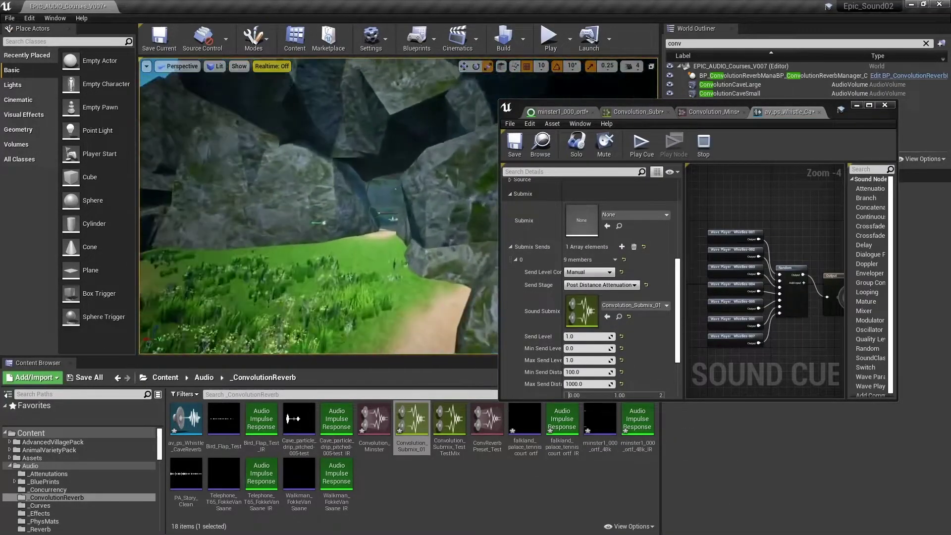
Select BP_ConvolutionReverbManager, open its Blueprint, and pan the Event Graph to the Play Sound at Location node
{"action": "key", "text": "w"}
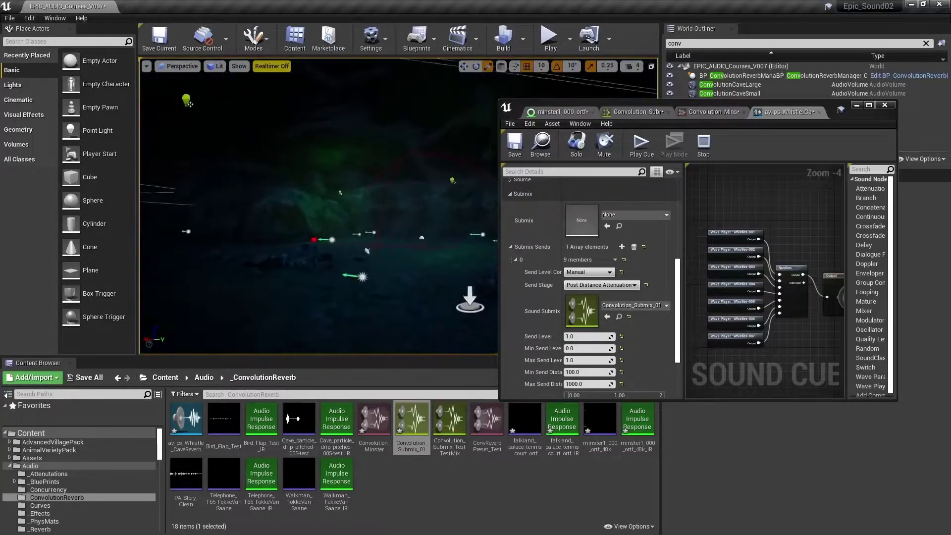
{"action": "left_click", "coordinate": [312, 241]}
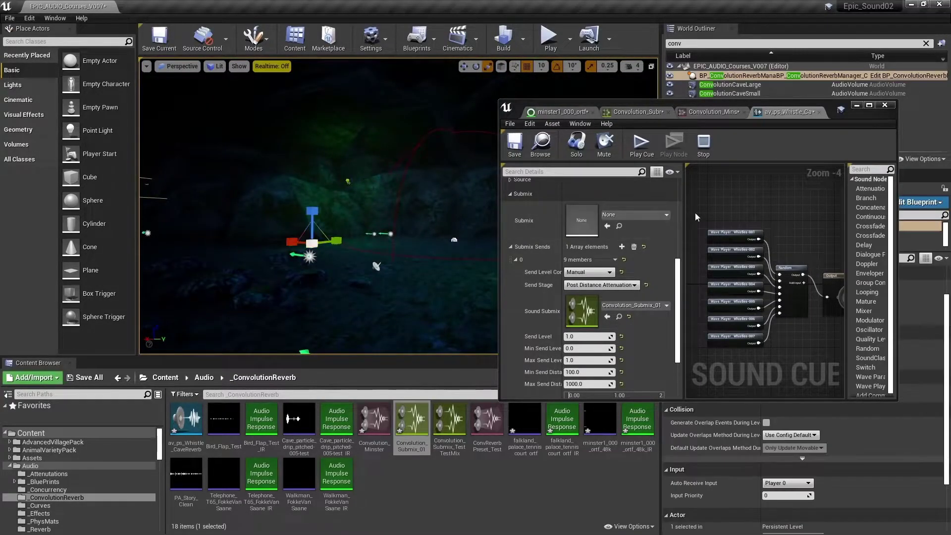
{"action": "left_click", "coordinate": [907, 75]}
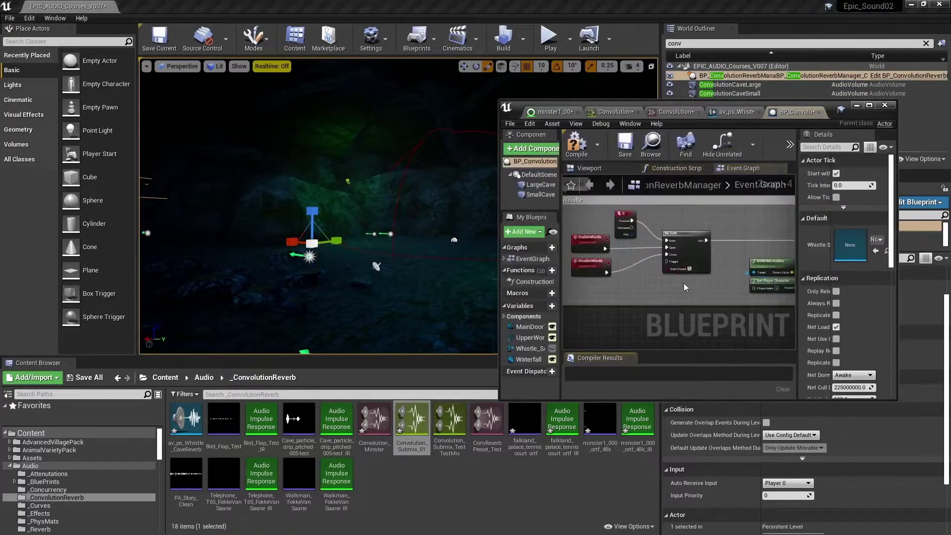
{"action": "right_click_drag", "start_coordinate": [743, 237], "coordinate": [711, 261]}
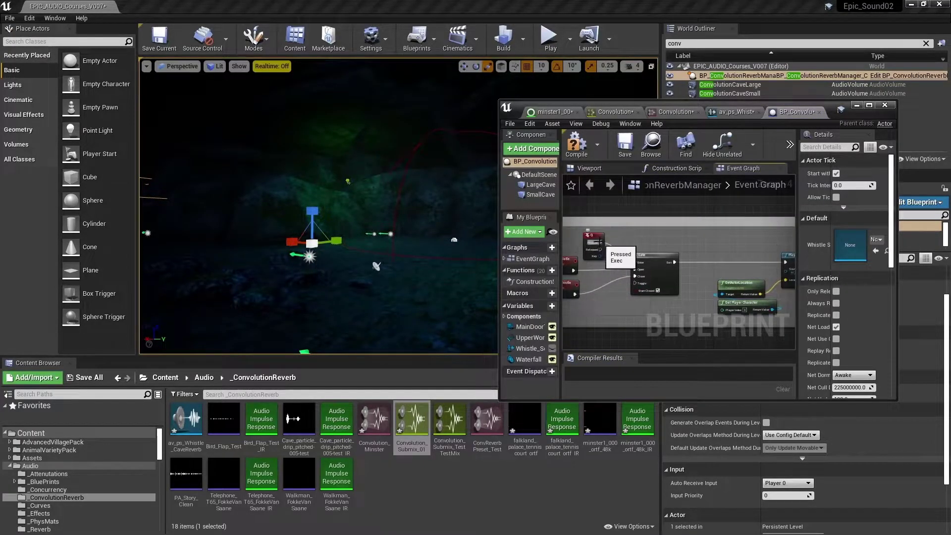
{"action": "left_click_drag", "start_coordinate": [601, 242], "coordinate": [678, 261]}
{"action": "right_click_drag", "start_coordinate": [317, 205], "coordinate": [317, 206]}
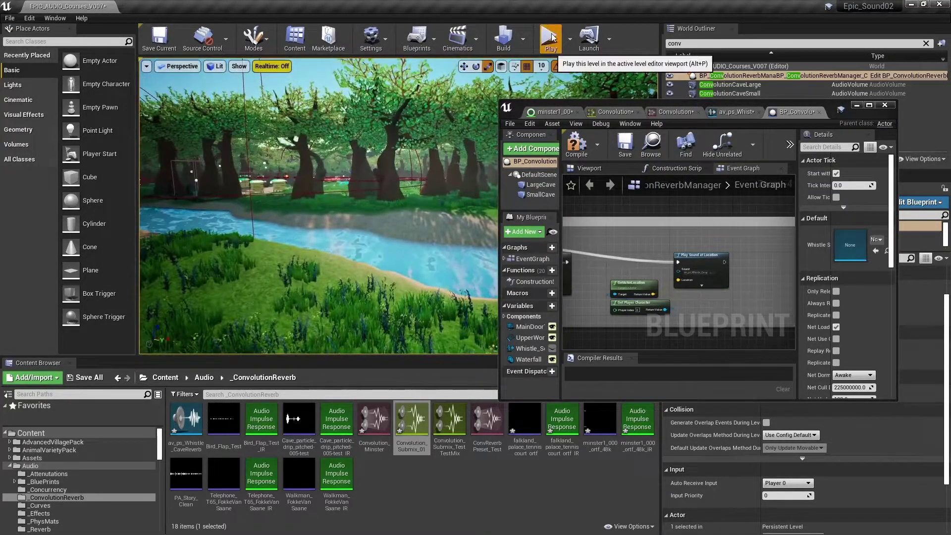
Playtest the level, walking from the cave entrance into the misty interior, then end play
{"action": "key", "text": "alt+p"}
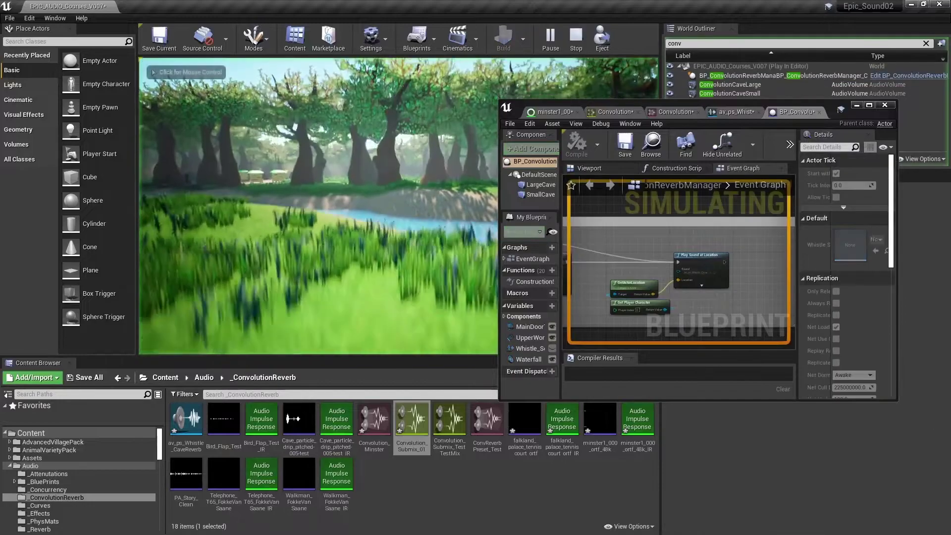
{"action": "key", "text": "w"}
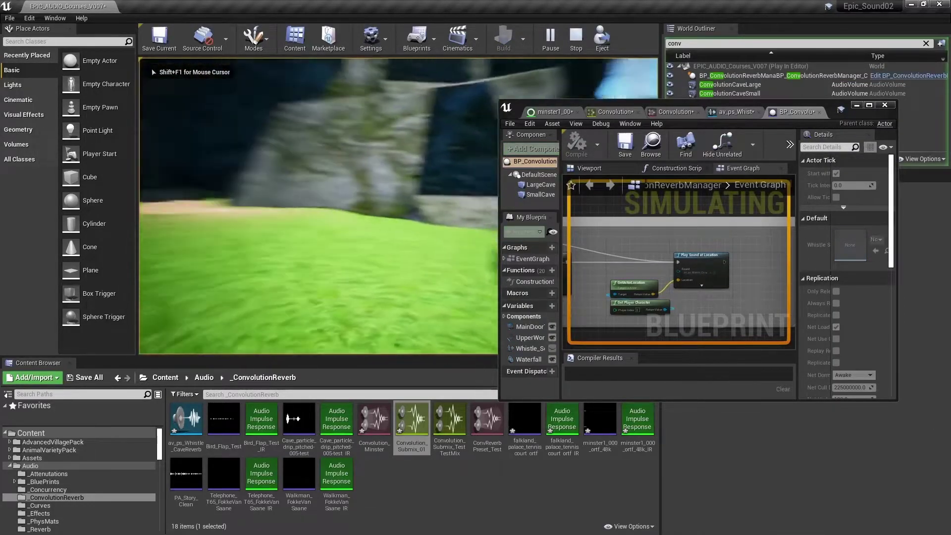
{"action": "key", "text": "w"}
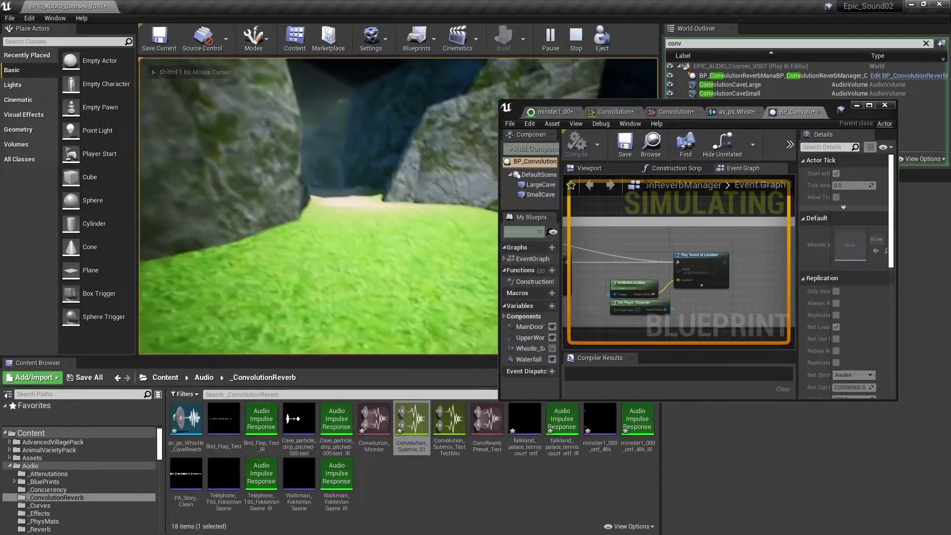
{"action": "key", "text": "w"}
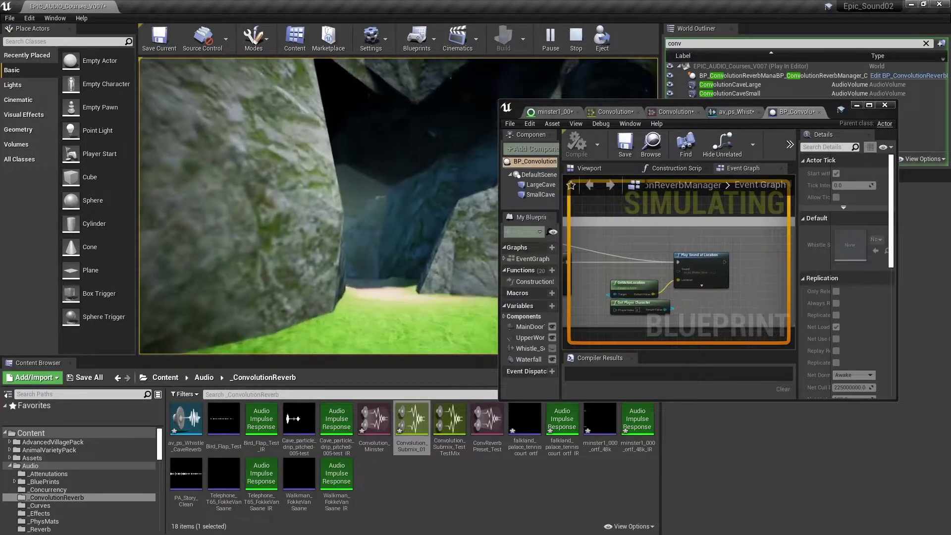
{"action": "key", "text": "w"}
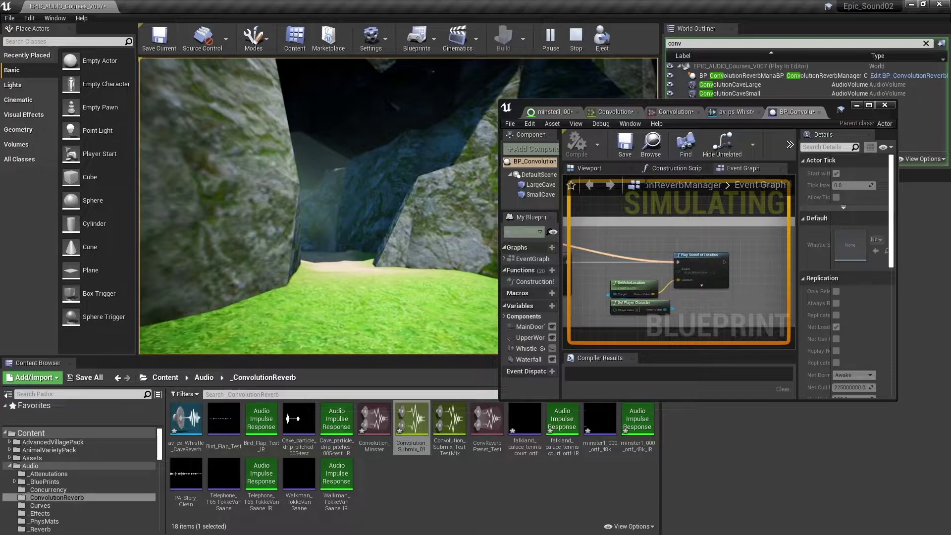
{"action": "key", "text": "w"}
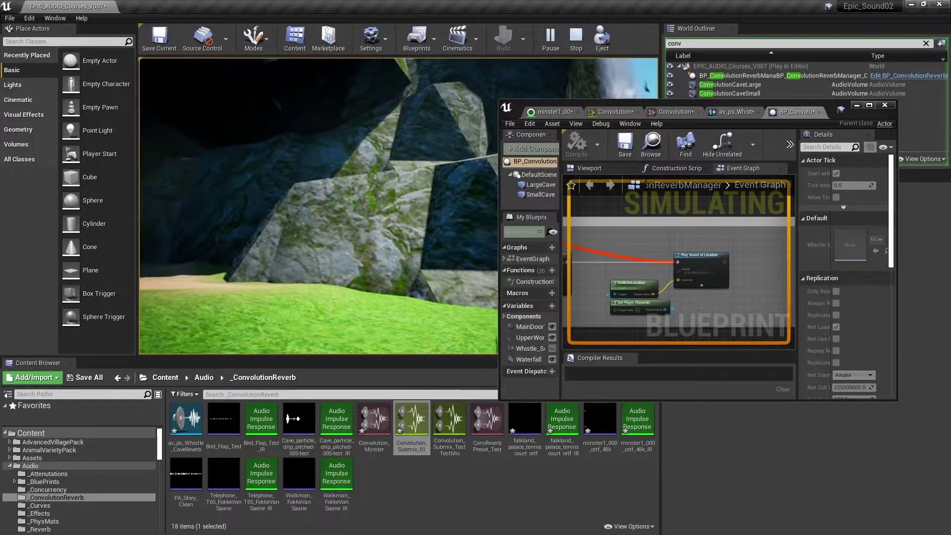
{"action": "key", "text": "w"}
{"action": "key", "text": "w"}
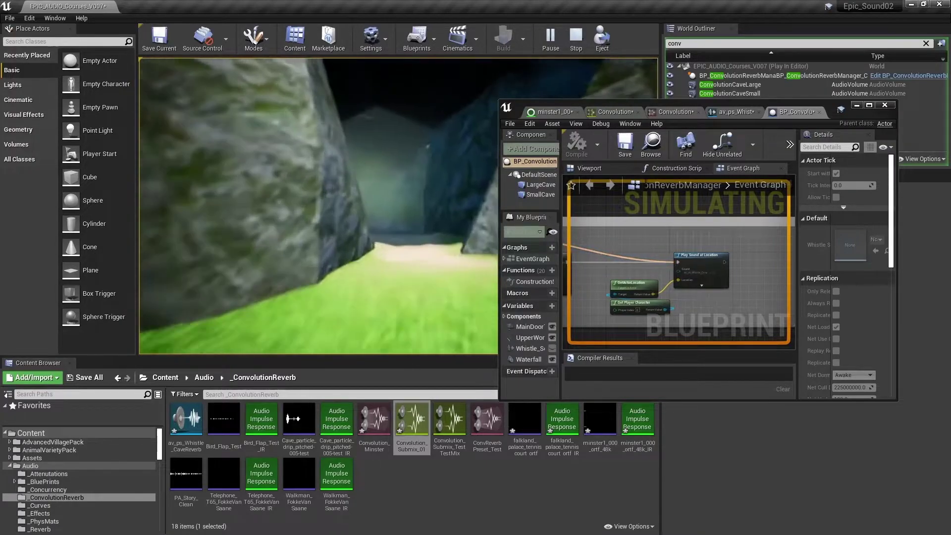
{"action": "key", "text": "w"}
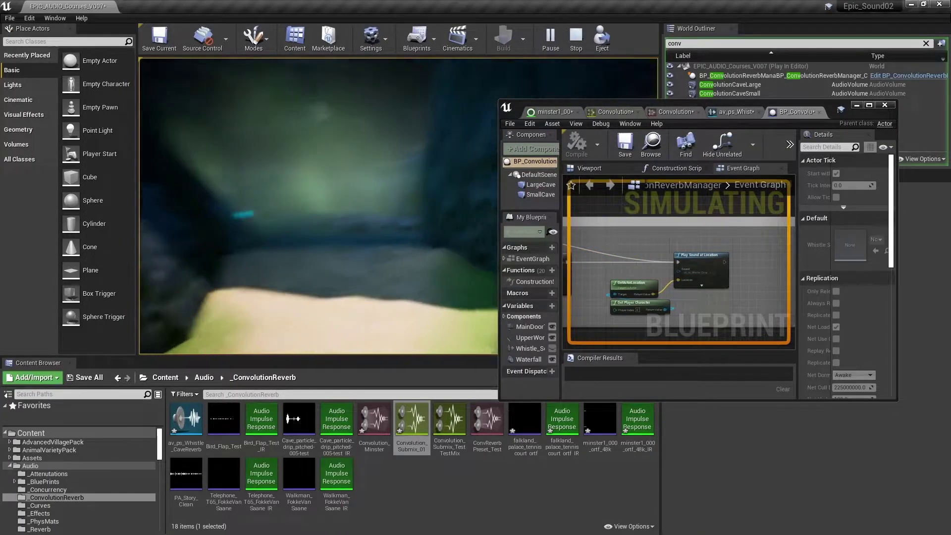
{"action": "key", "text": "w"}
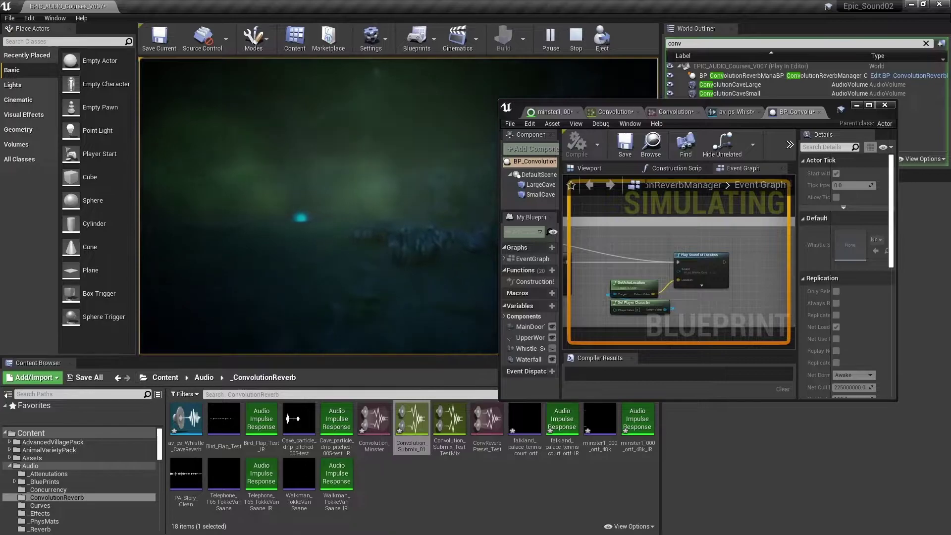
{"action": "key", "text": "a"}
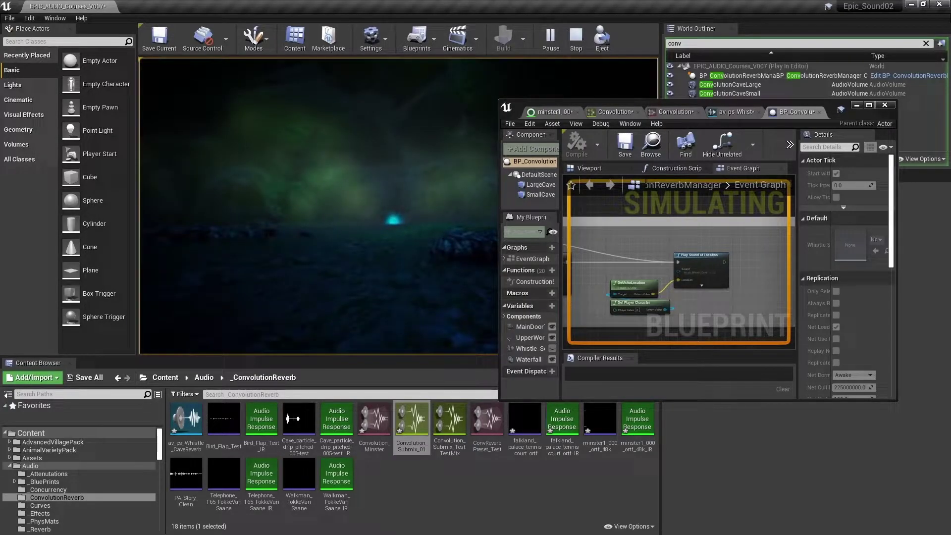
{"action": "key", "text": "w"}
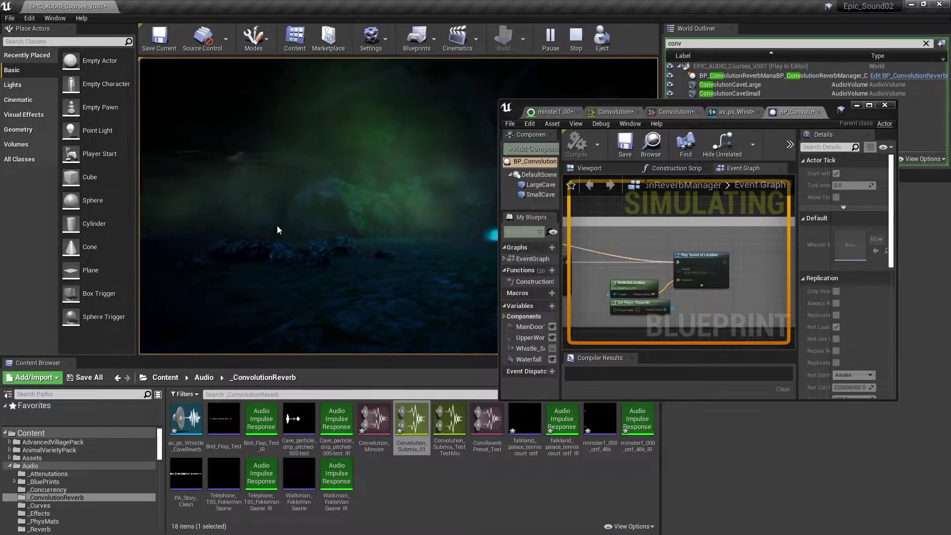
{"action": "key", "text": "Escape"}
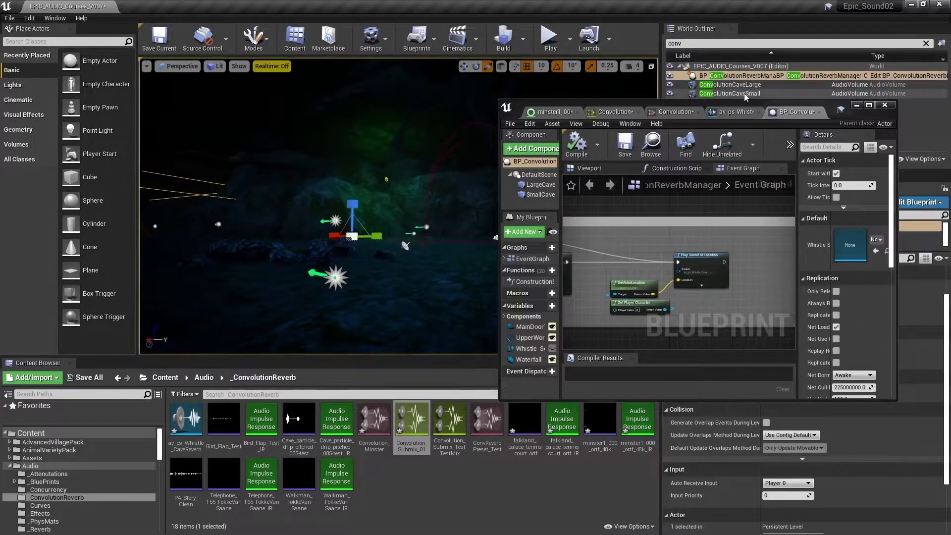
Override ConvolutionCaveSmall to Convolution_Submix_01 and add one empty effect chain slot
{"action": "left_click", "coordinate": [744, 93]}
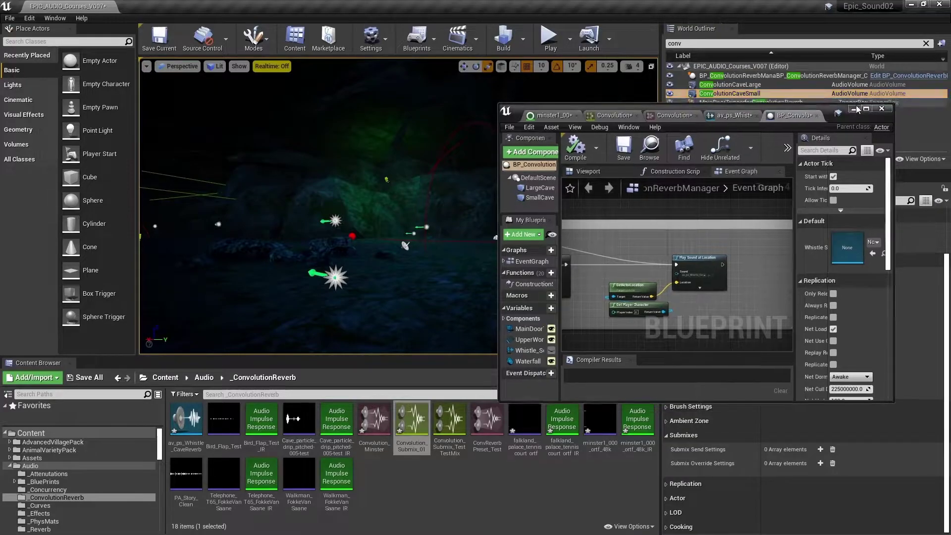
{"action": "left_click", "coordinate": [858, 106]}
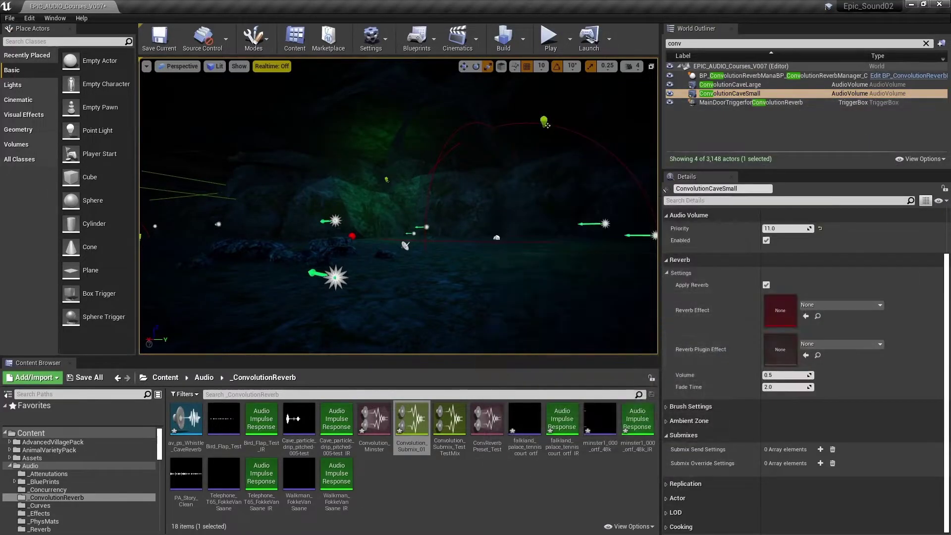
{"action": "left_click", "coordinate": [821, 463]}
{"action": "left_click", "coordinate": [672, 465]}
{"action": "scroll", "coordinate": [832, 441], "scroll_direction": "down", "scroll_amount": 2}
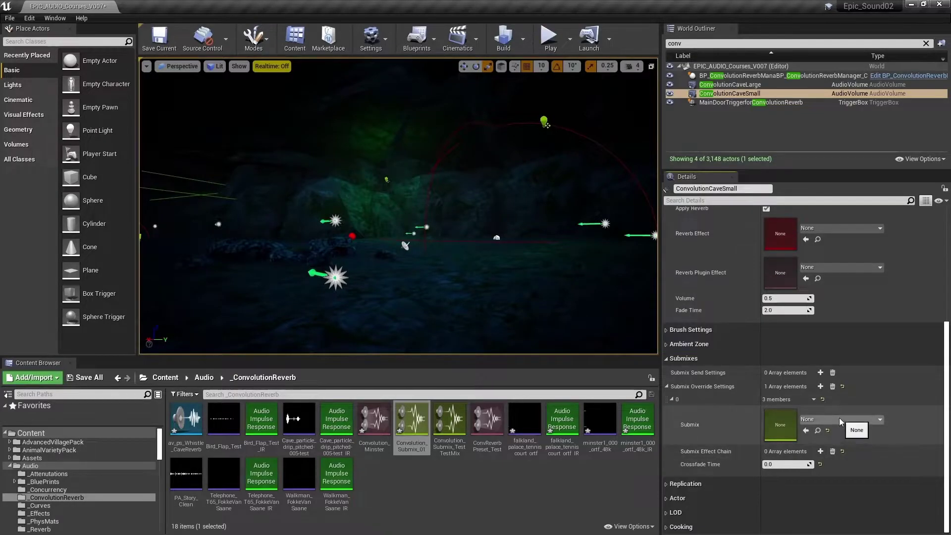
{"action": "left_click", "coordinate": [837, 420]}
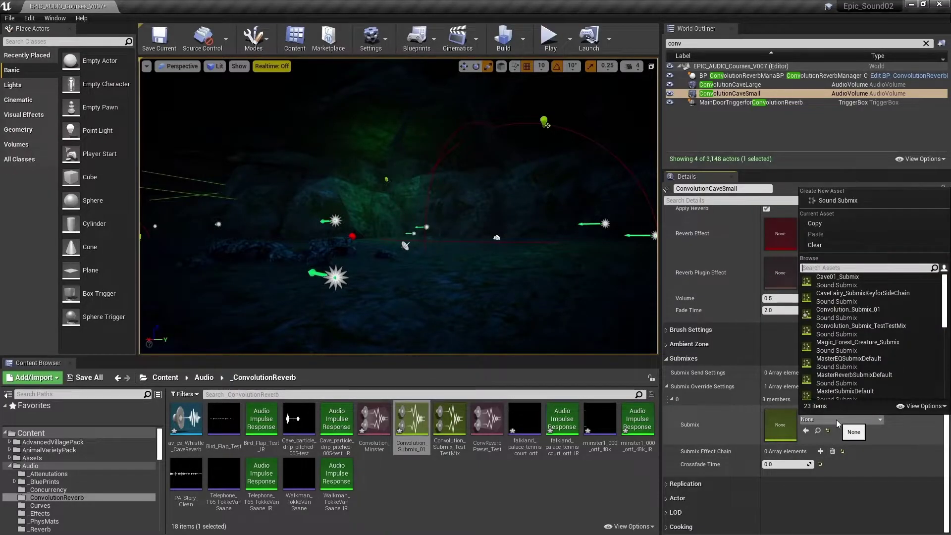
{"action": "left_click", "coordinate": [861, 311]}
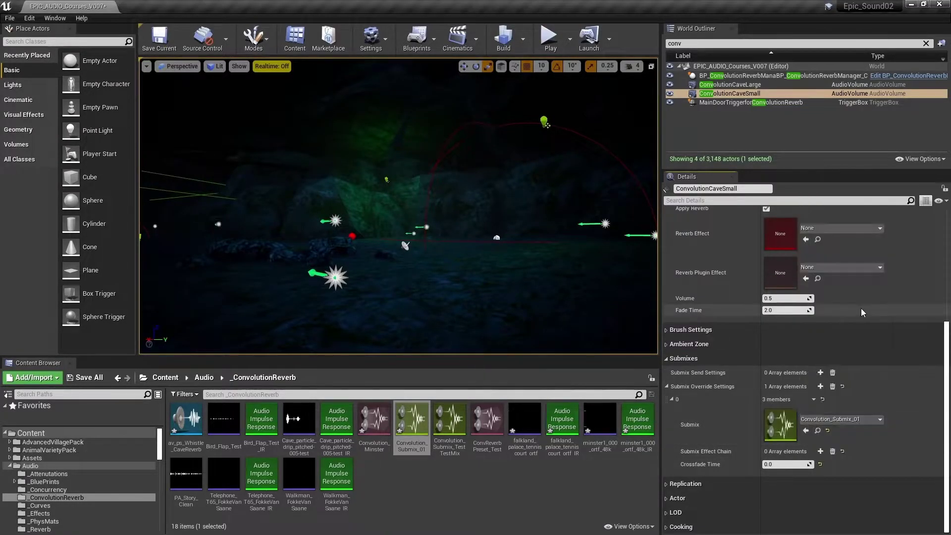
{"action": "left_click", "coordinate": [820, 452]}
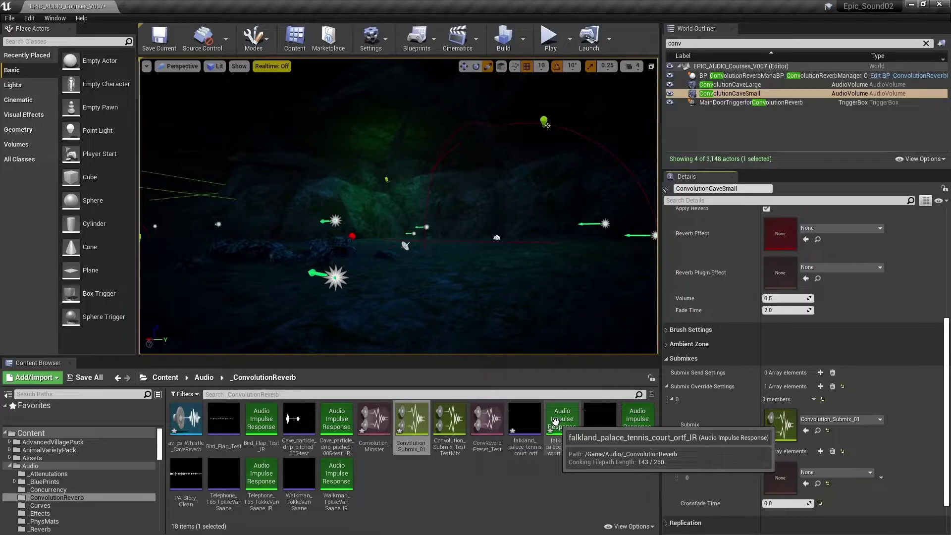
Create a SubmixEffectConvolutionReverbPreset asset named Falkland_Palace in the _ConvolutionReverb folder
{"action": "right_click", "coordinate": [438, 485]}
{"action": "mouse_move", "coordinate": [478, 471]}
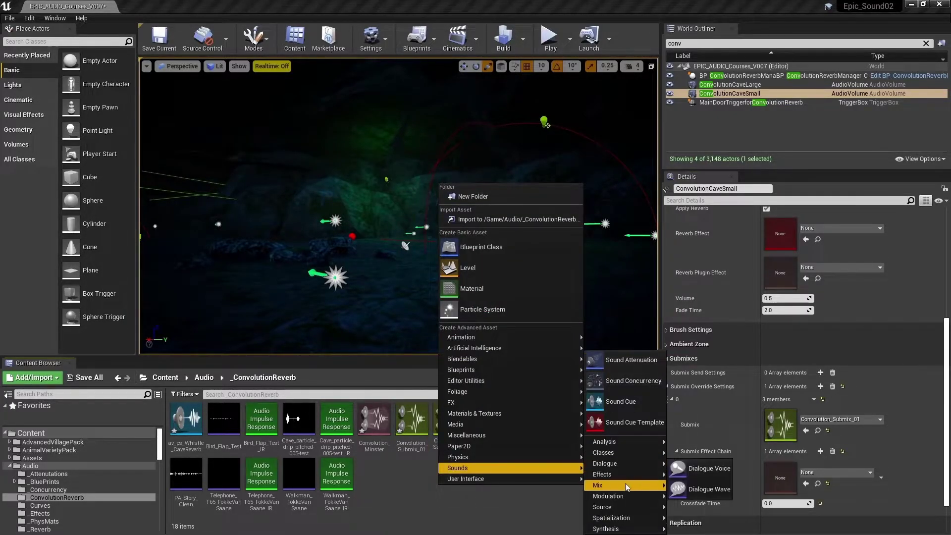
{"action": "mouse_move", "coordinate": [626, 476]}
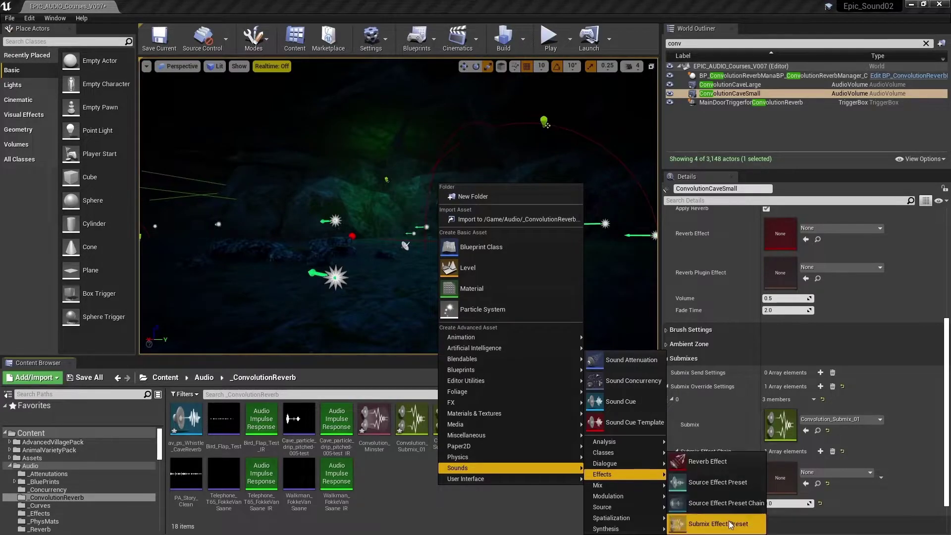
{"action": "left_click", "coordinate": [714, 516]}
{"action": "left_click", "coordinate": [421, 195]}
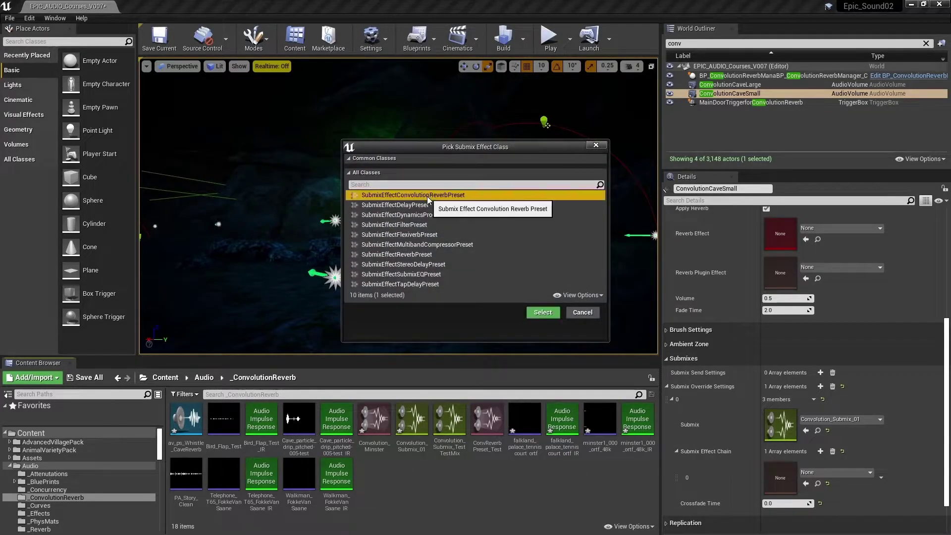
{"action": "left_click", "coordinate": [542, 312]}
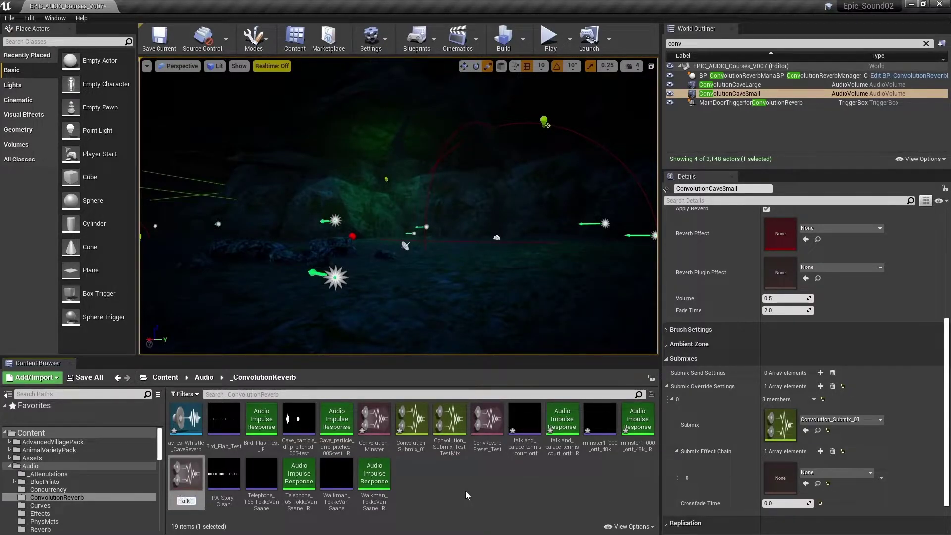
{"action": "type", "text": "Falkland_Palace"}
{"action": "key", "text": "Return"}
Set Falkland_Palace's impulse response to falkland_palace_tennis_court_ortf_IR
{"action": "double_click", "coordinate": [520, 414]}
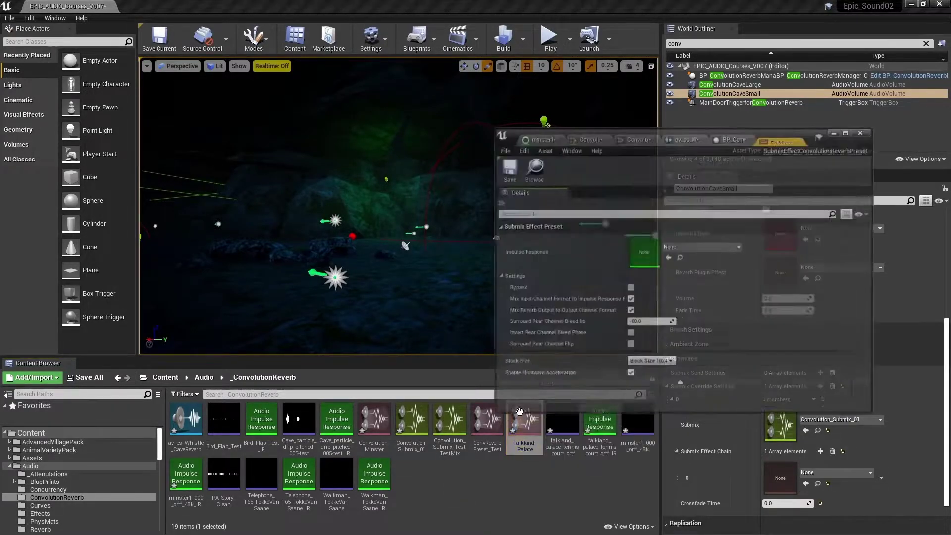
{"action": "left_click", "coordinate": [713, 224]}
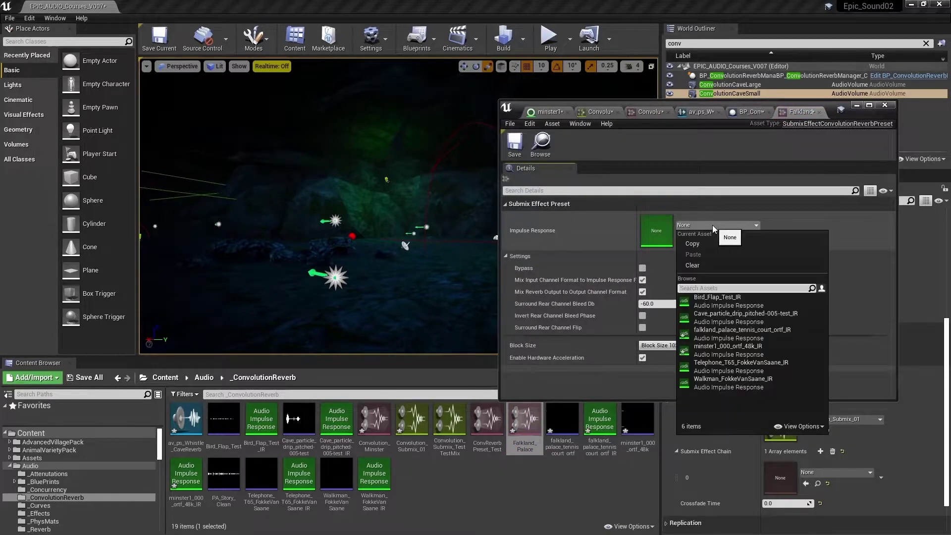
{"action": "type", "text": "falk"}
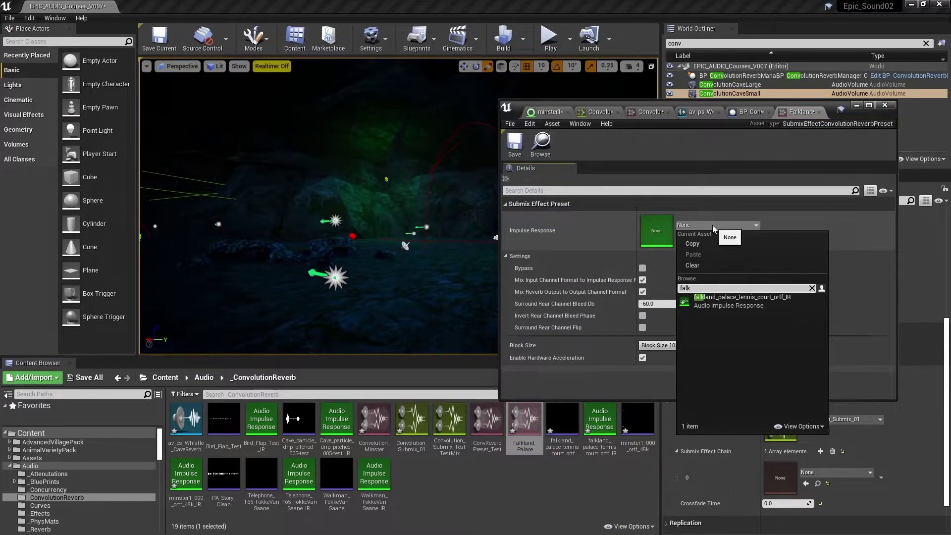
{"action": "left_click", "coordinate": [720, 302]}
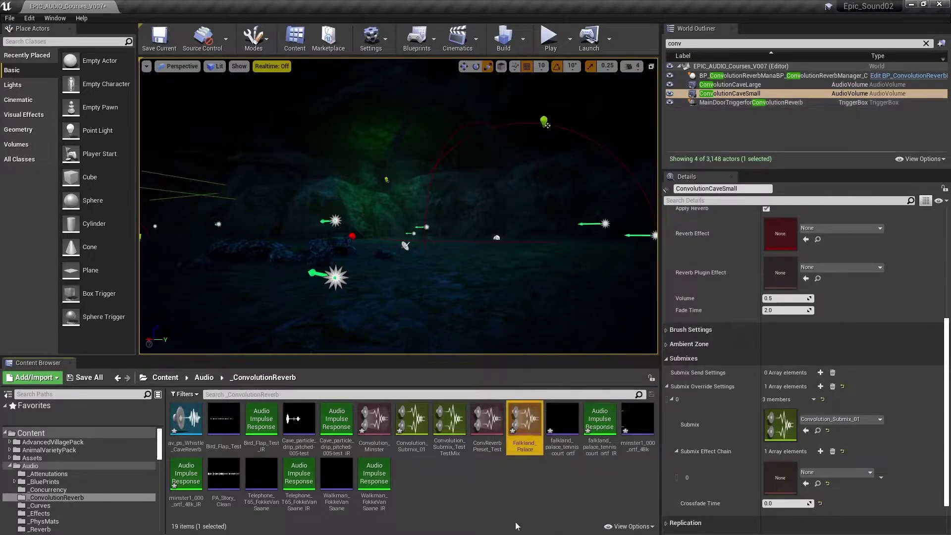
Add Falkland_Palace to the small cave's effect chain with crossfade 1.0, then view ConvolutionCaveLarge
{"action": "left_click_drag", "start_coordinate": [523, 418], "coordinate": [778, 477]}
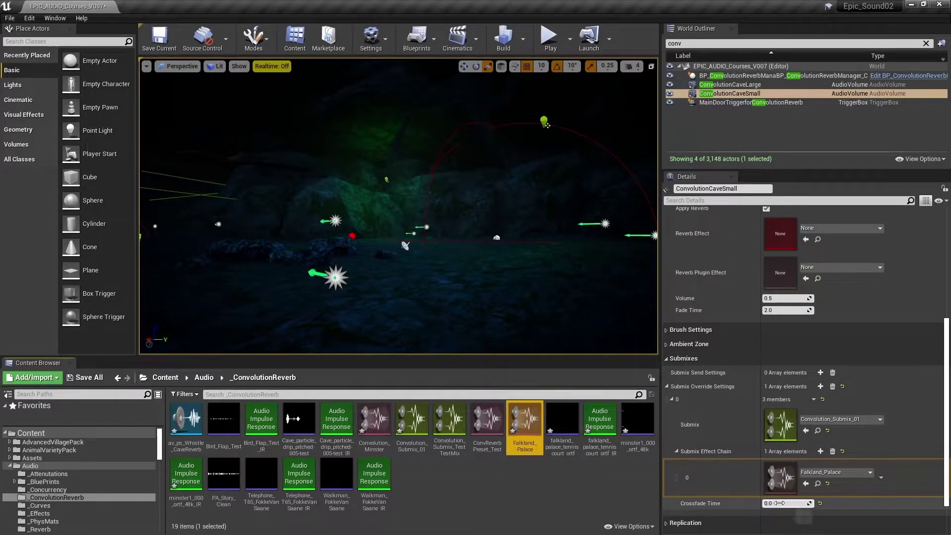
{"action": "left_click", "coordinate": [780, 503]}
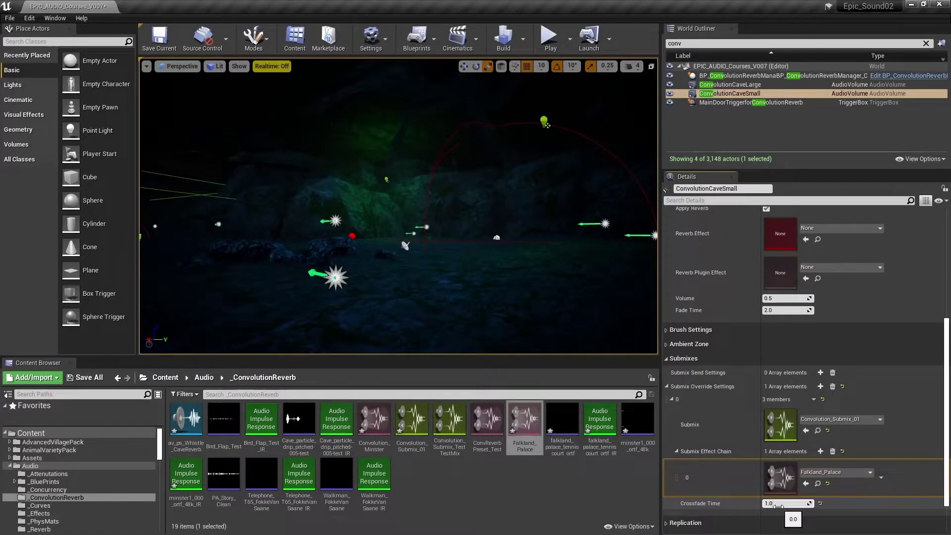
{"action": "left_click", "coordinate": [763, 85]}
{"action": "left_click", "coordinate": [781, 503]}
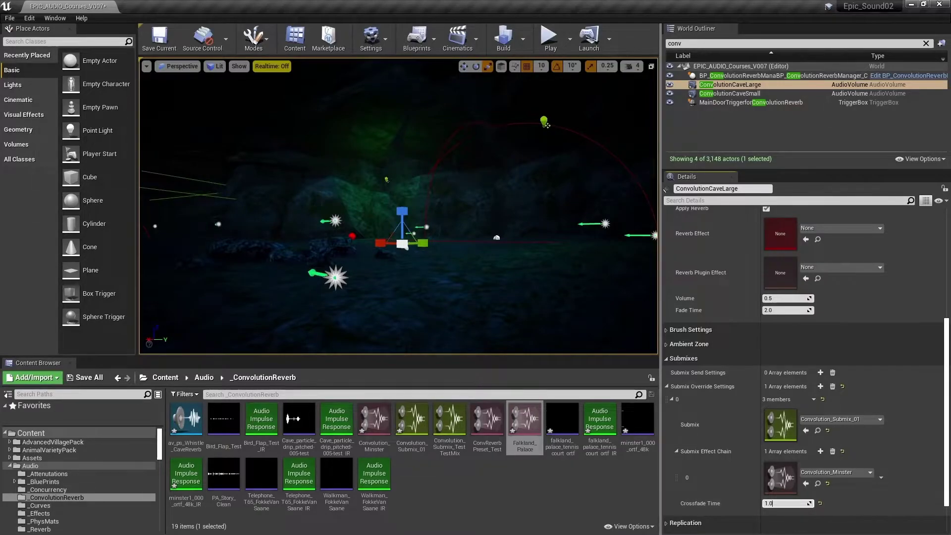
{"action": "mouse_move", "coordinate": [397, 208]}
{"action": "right_mouse_down"}
{"action": "mouse_move", "coordinate": [377, 211]}
{"action": "mouse_move", "coordinate": [384, 208]}
{"action": "right_mouse_up"}
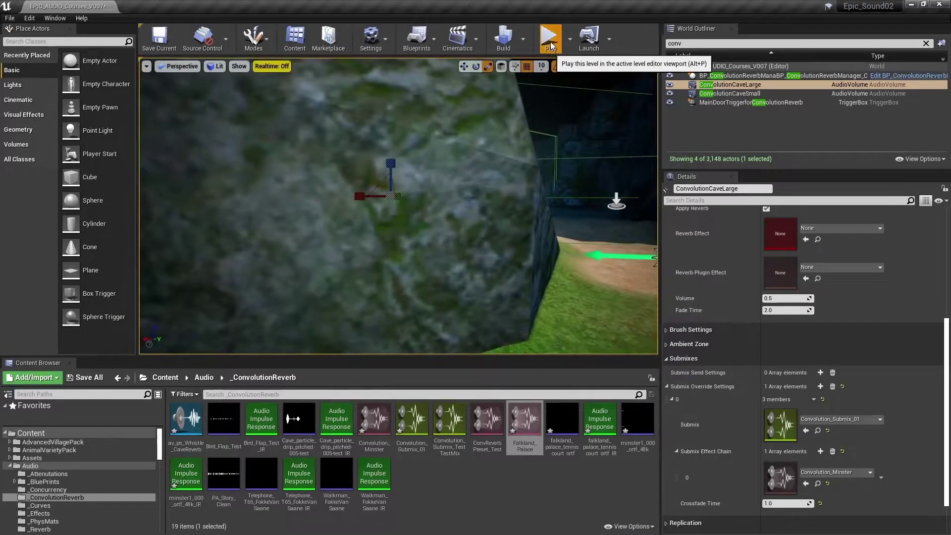
{"action": "key", "text": "alt+p"}
{"action": "key", "text": "w"}
{"action": "key", "text": "w"}
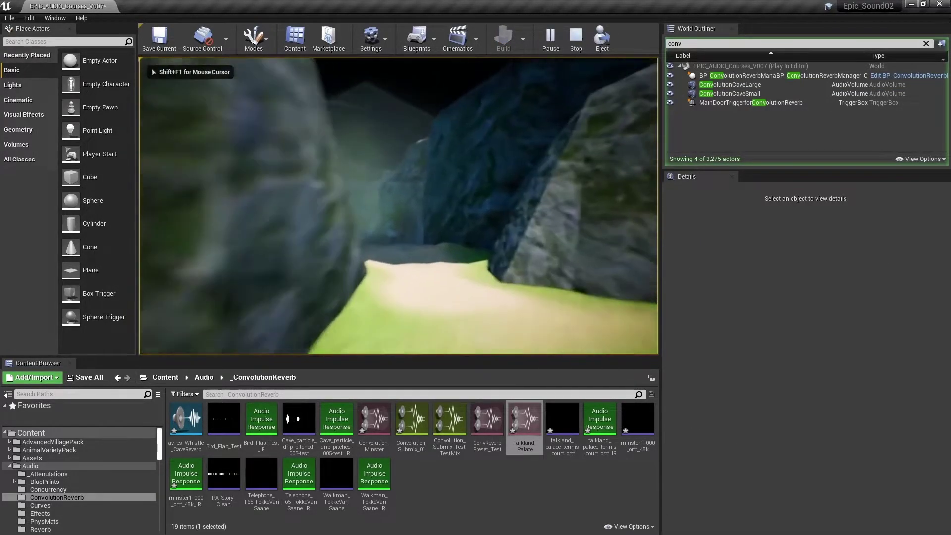
{"action": "key", "text": "w"}
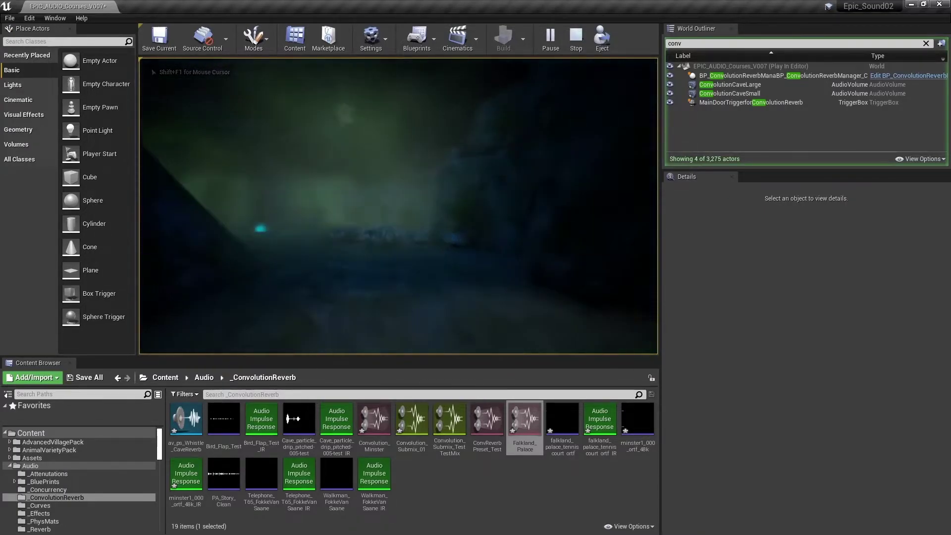
{"action": "key", "text": "w"}
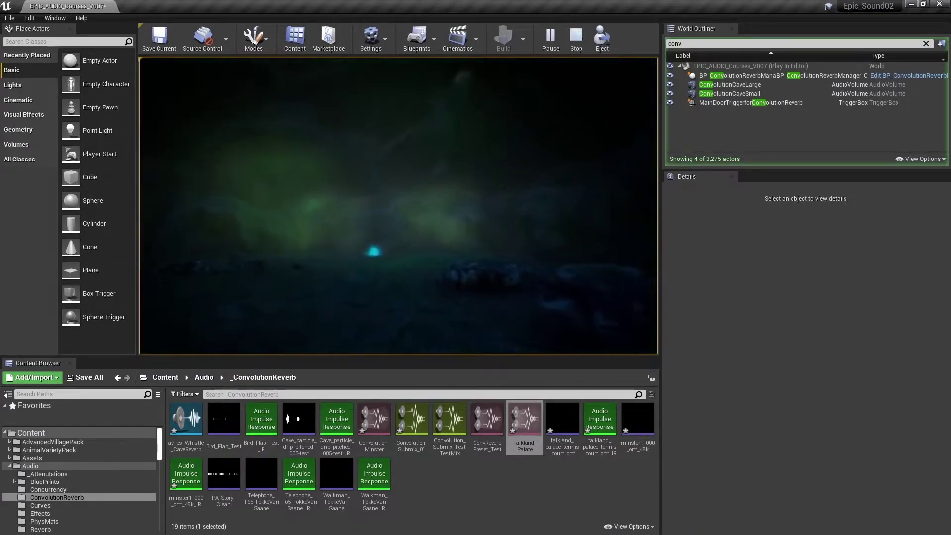
{"action": "key", "text": "w"}
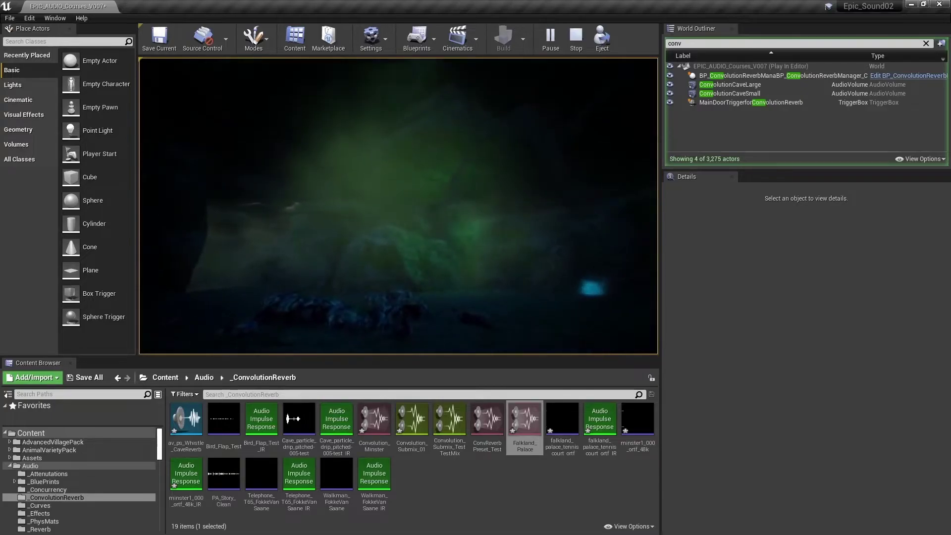
{"action": "key", "text": "w"}
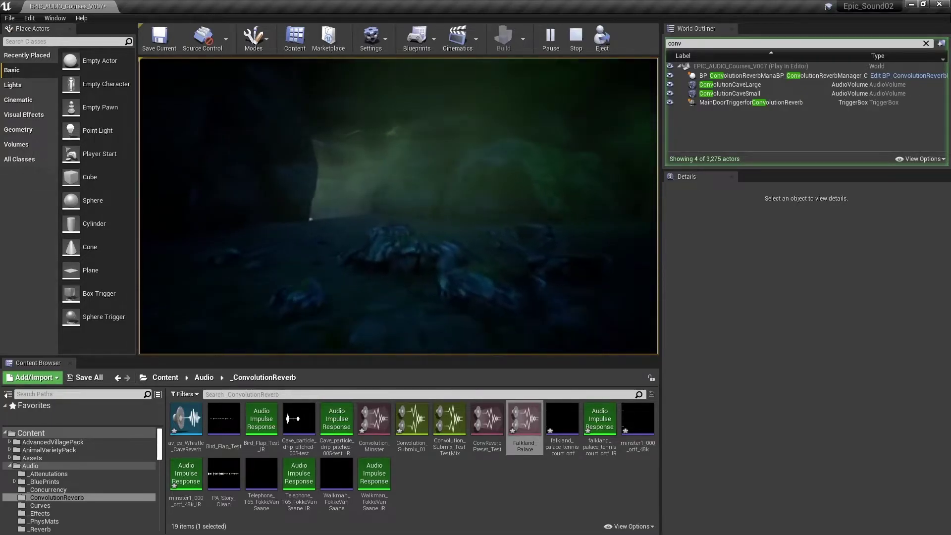
{"action": "key", "text": "w"}
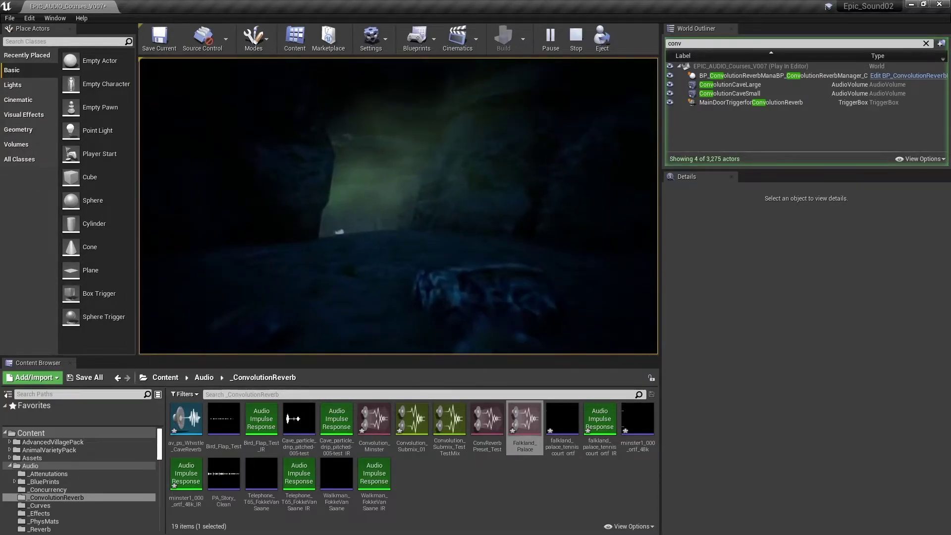
{"action": "key", "text": "w"}
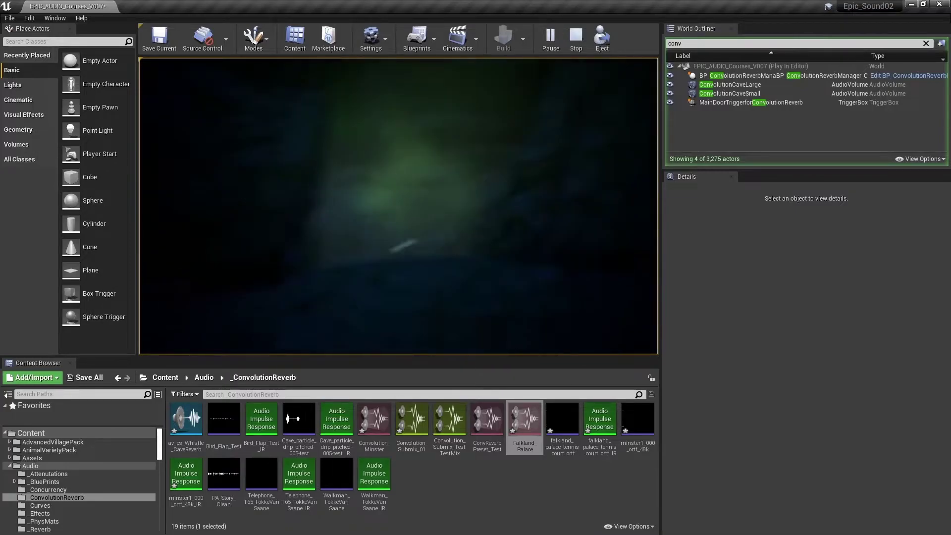
{"action": "key", "text": "w"}
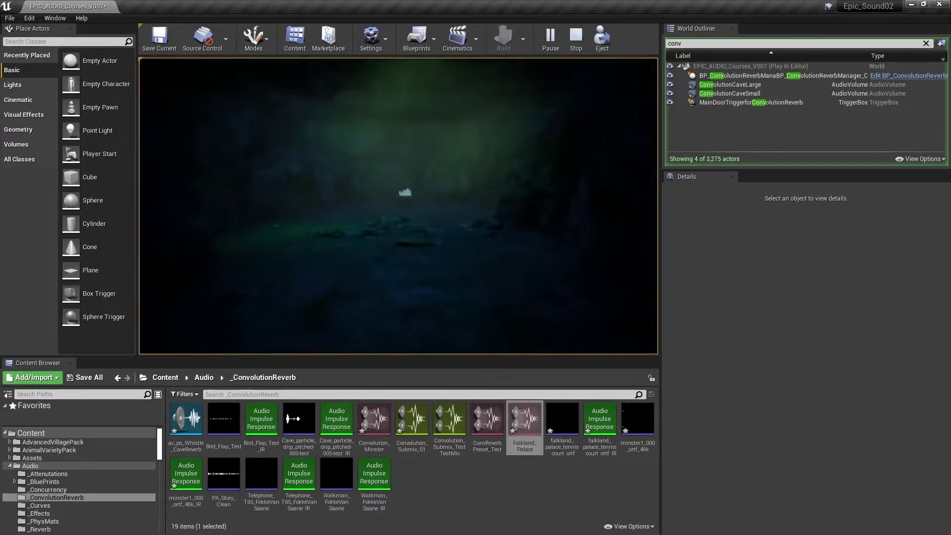
{"action": "key", "text": "w"}
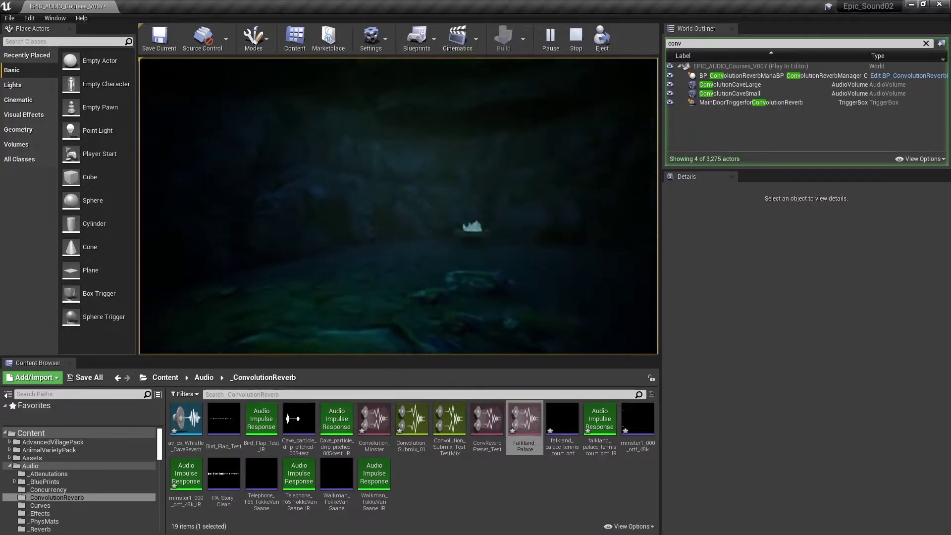
{"action": "key", "text": "w"}
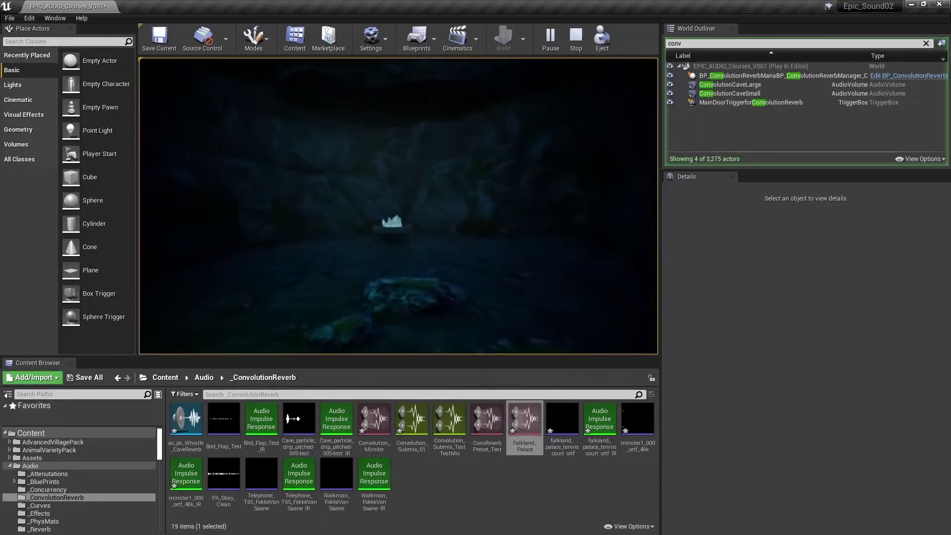
{"action": "key", "text": "w"}
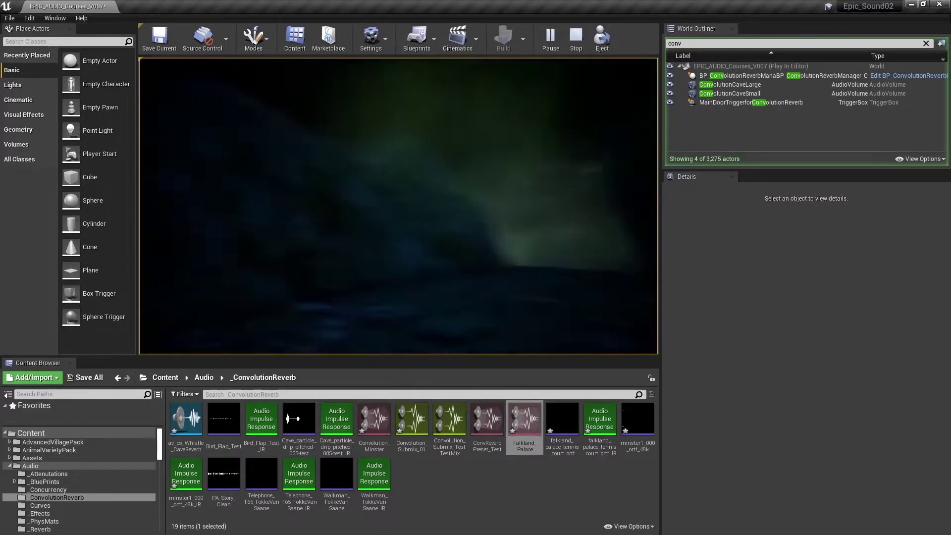
{"action": "key", "text": "w"}
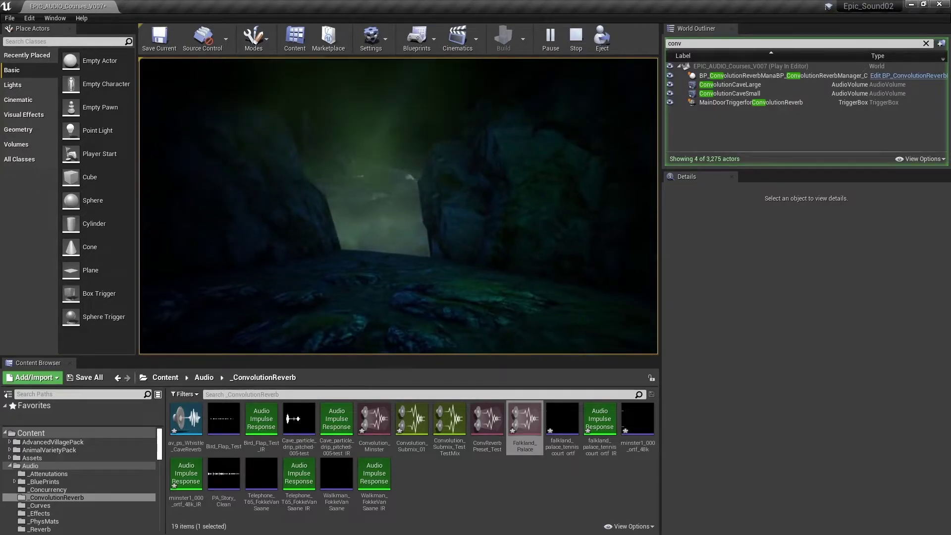
Stop the play test and frame both cave volumes in the viewport
{"action": "key", "text": "Escape"}
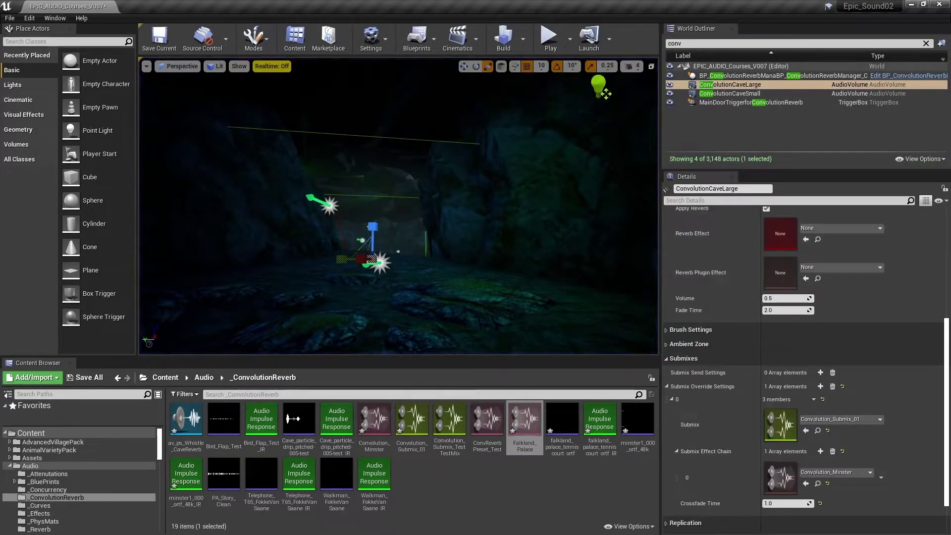
{"action": "left_click", "coordinate": [729, 93], "text": "ctrl"}
{"action": "key", "text": "f"}
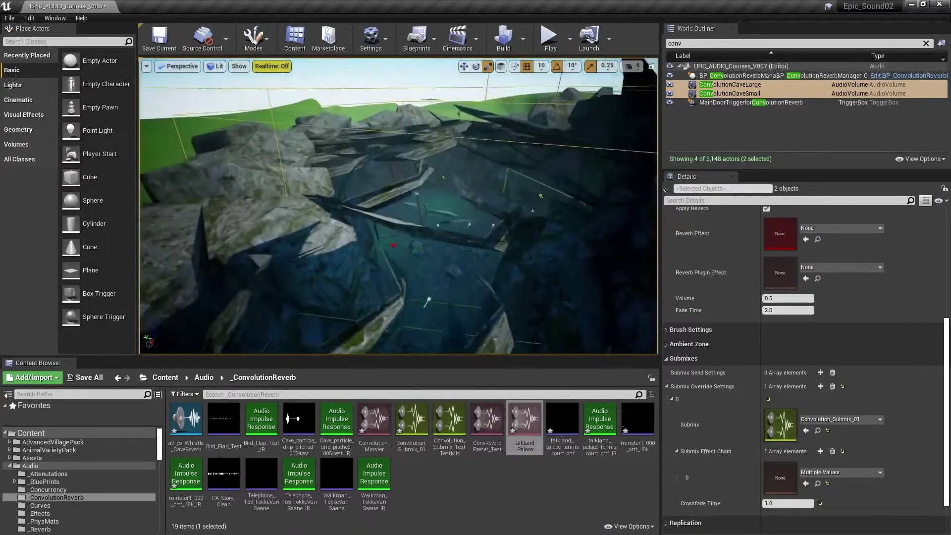
{"action": "scroll", "coordinate": [399, 211], "scroll_direction": "up", "scroll_amount": 10}
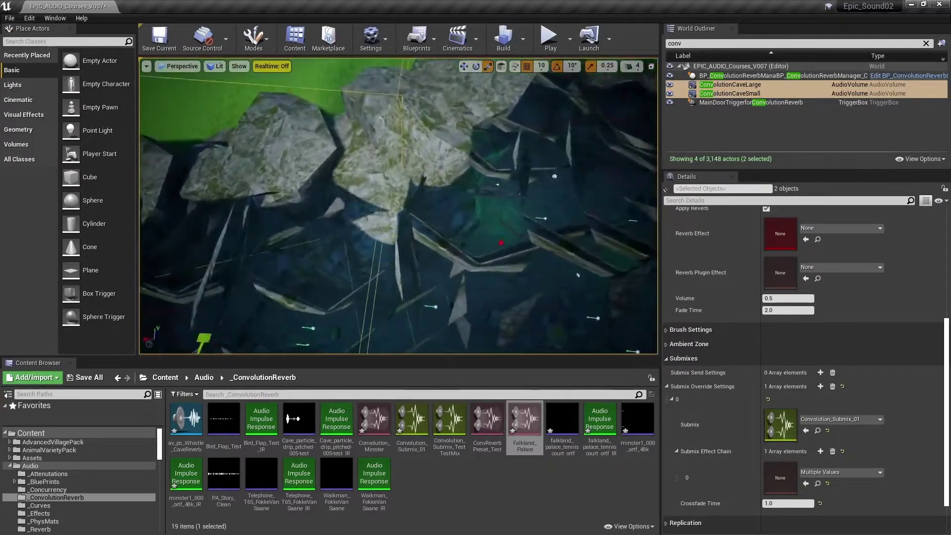
{"action": "right_click_drag", "start_coordinate": [398, 210], "coordinate": [379, 204]}
{"action": "left_click_drag", "start_coordinate": [947, 322], "coordinate": [946, 205]}
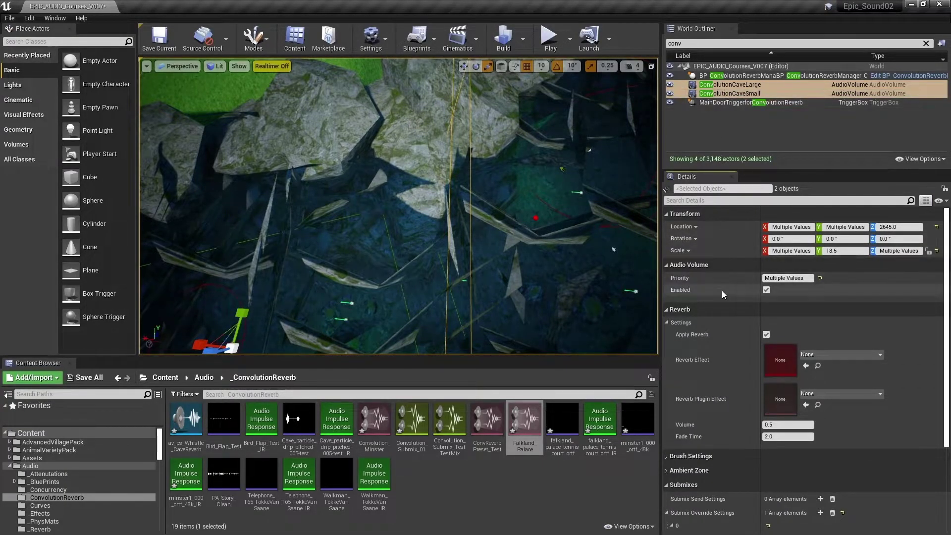
Raise ConvolutionCaveSmall's priority to 11.0, then frame ConvolutionCaveLarge and fly through the cave
{"action": "left_click", "coordinate": [728, 94]}
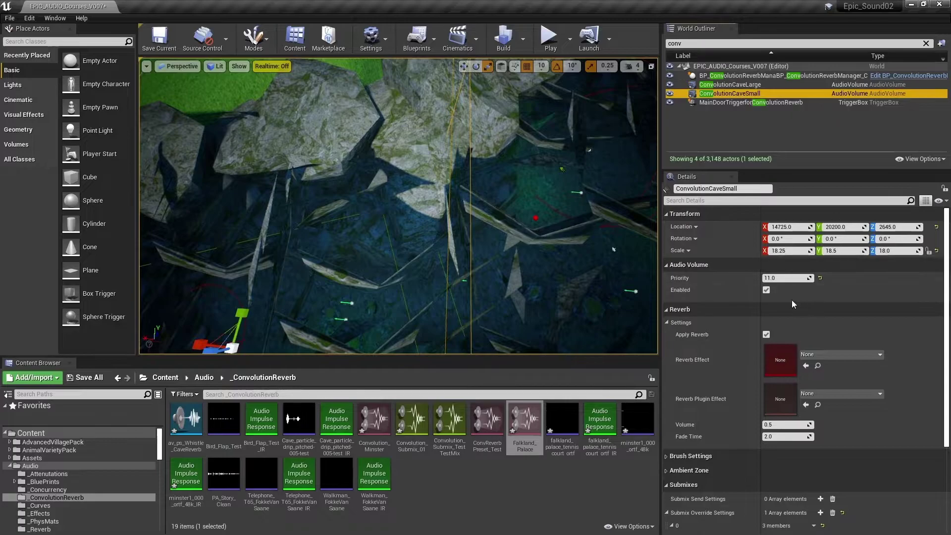
{"action": "left_click_drag", "start_coordinate": [770, 278], "coordinate": [775, 278]}
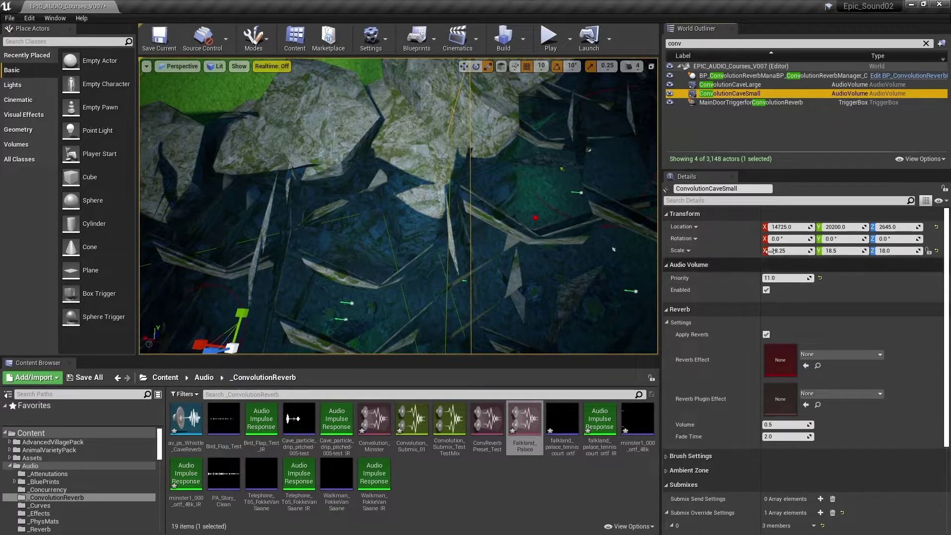
{"action": "left_click", "coordinate": [730, 85]}
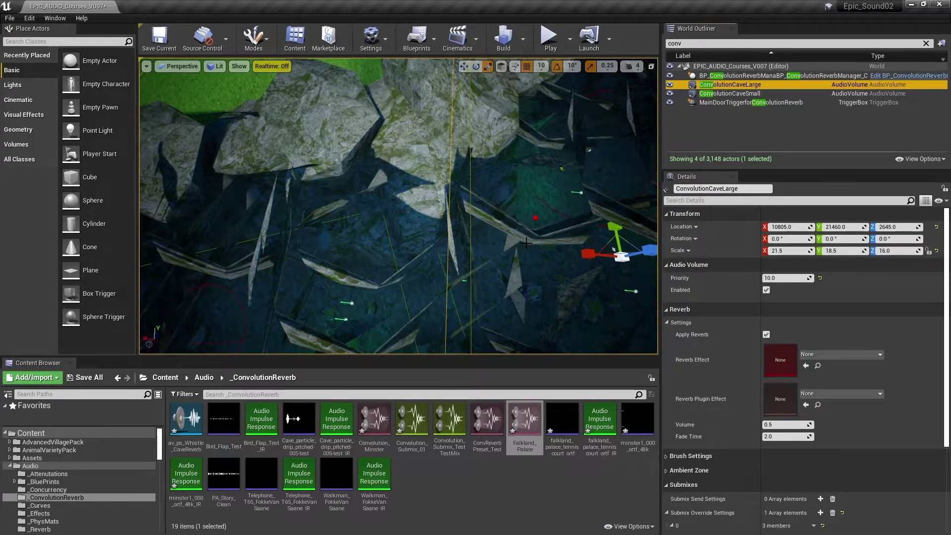
{"action": "key", "text": "f"}
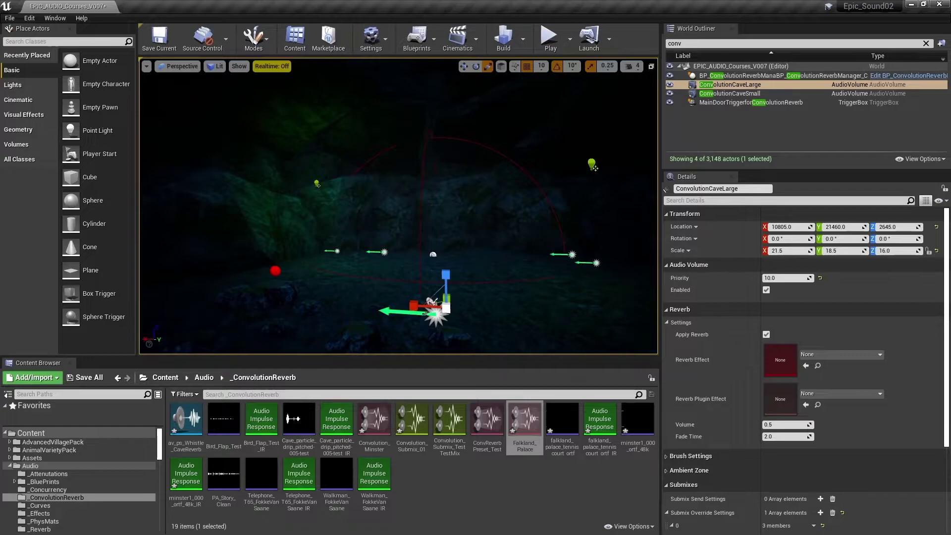
{"action": "key", "text": "Up"}
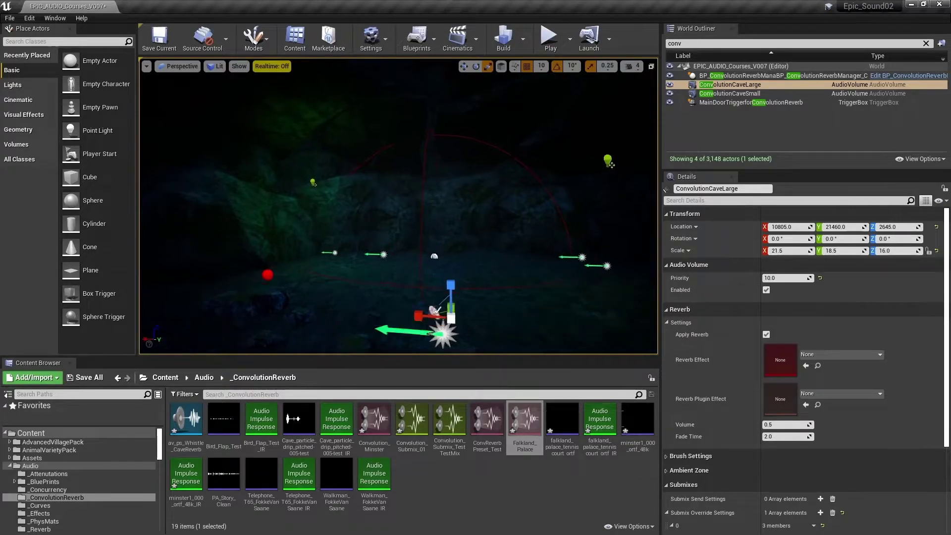
{"action": "key", "text": "Down"}
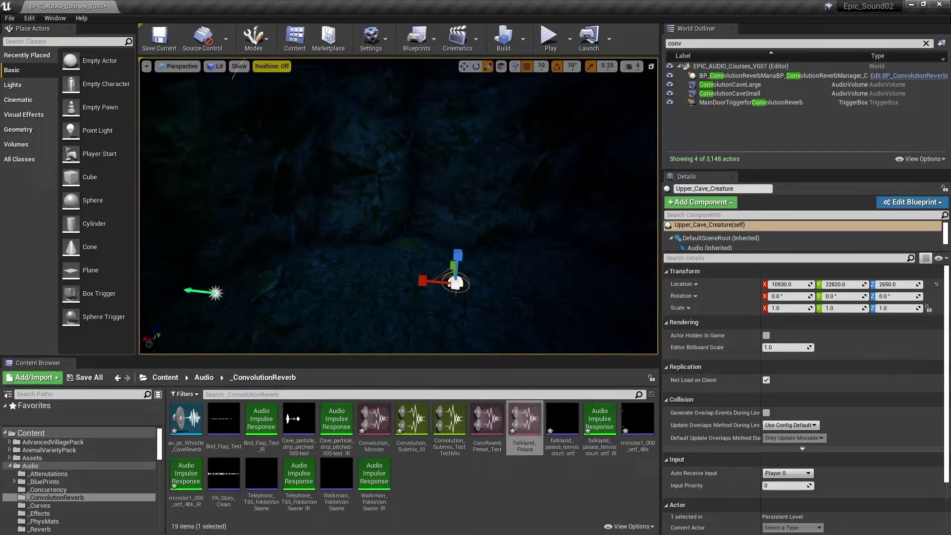
Add a submix send from the creature sound to Convolution_Submix_01 with linear distance-based send level
{"action": "left_click", "coordinate": [704, 247]}
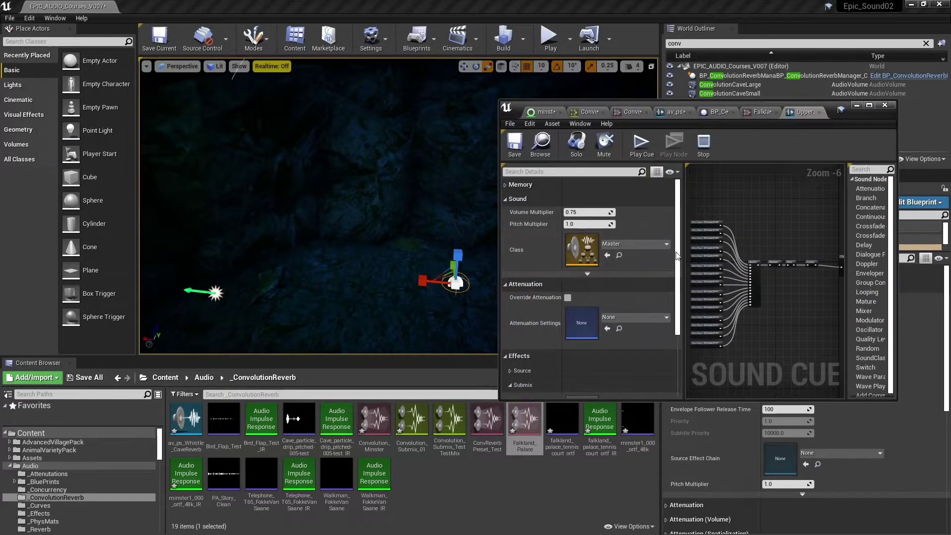
{"action": "scroll", "coordinate": [677, 255], "scroll_direction": "down", "scroll_amount": 5}
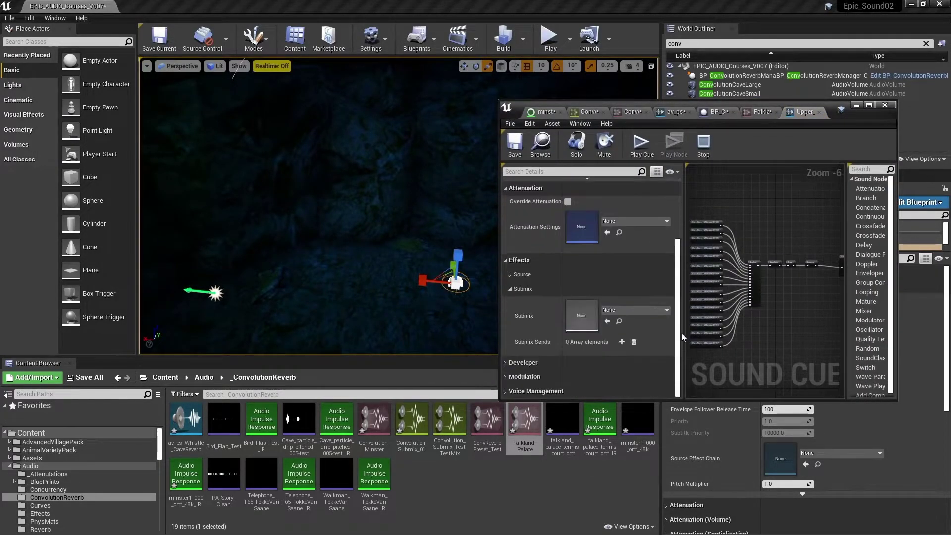
{"action": "left_click", "coordinate": [622, 342]}
{"action": "left_click", "coordinate": [515, 354]}
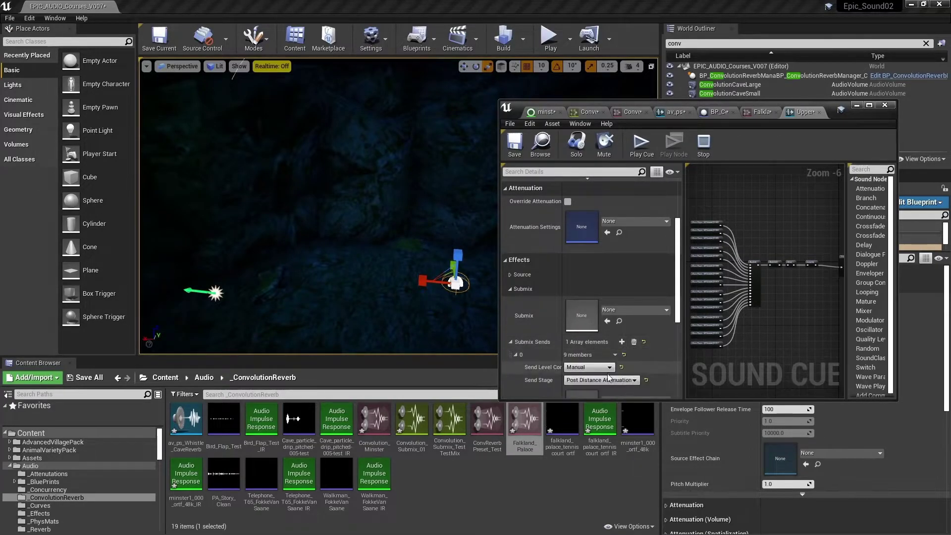
{"action": "scroll", "coordinate": [614, 371], "scroll_direction": "down", "scroll_amount": 4}
{"action": "left_click", "coordinate": [629, 306]}
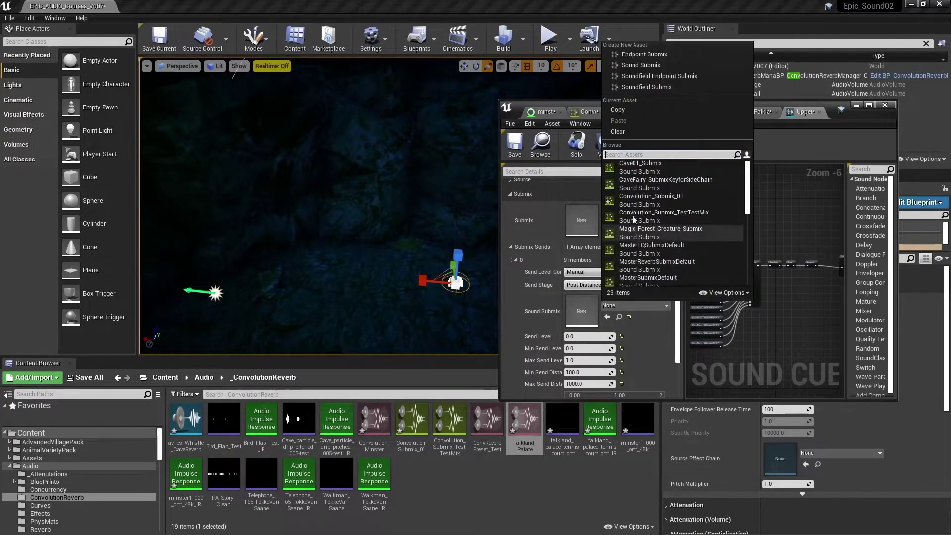
{"action": "left_click", "coordinate": [640, 195]}
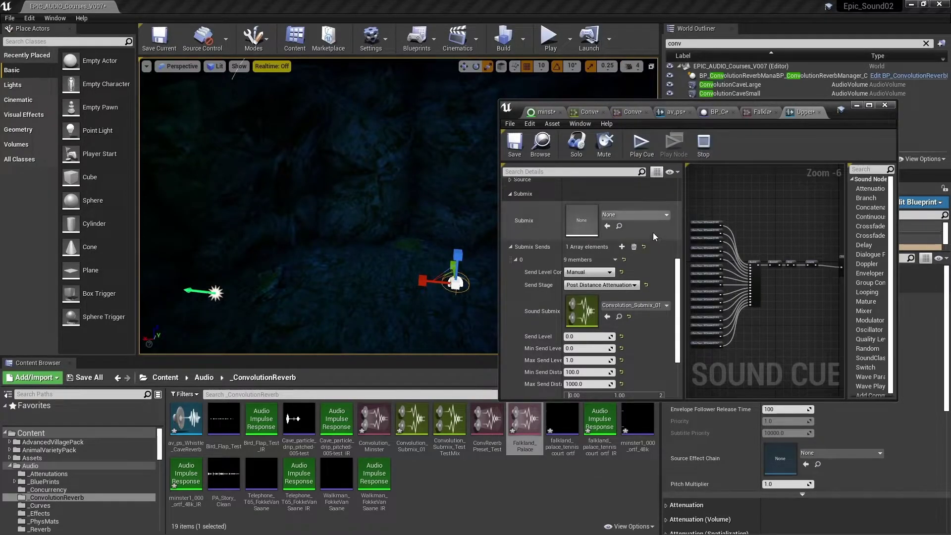
{"action": "left_click", "coordinate": [609, 273]}
{"action": "left_click", "coordinate": [579, 281]}
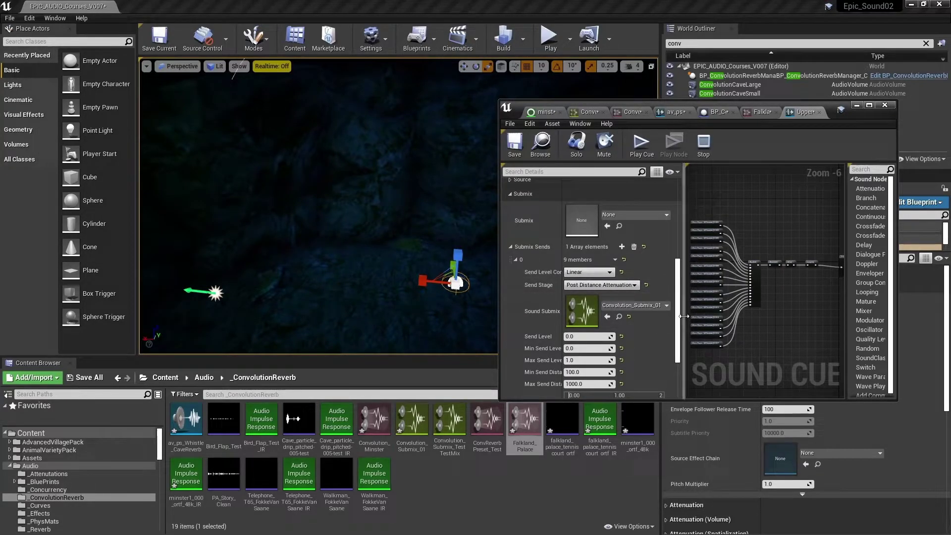
Set the send's Min Send Distance to 200 and Max Send Distance to 3500
{"action": "left_click_drag", "start_coordinate": [686, 315], "coordinate": [771, 314]}
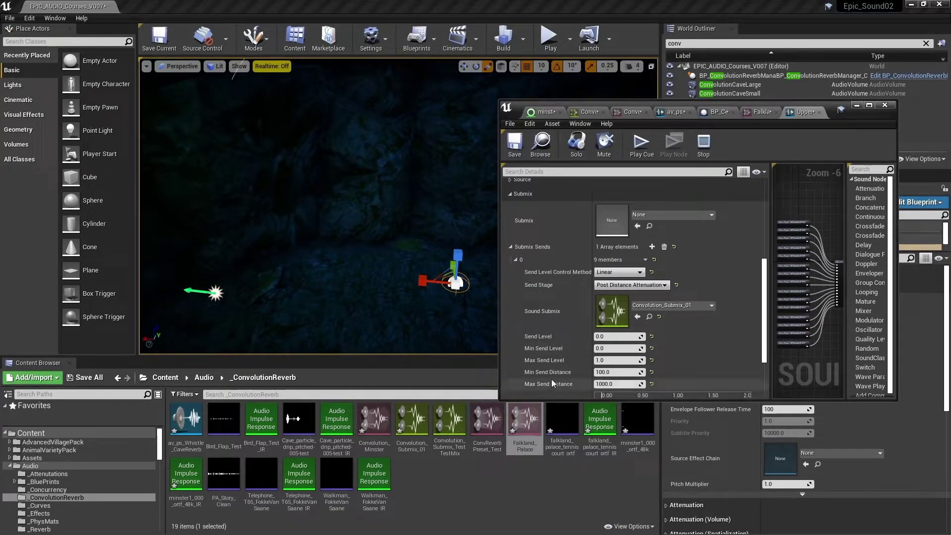
{"action": "left_click", "coordinate": [617, 373]}
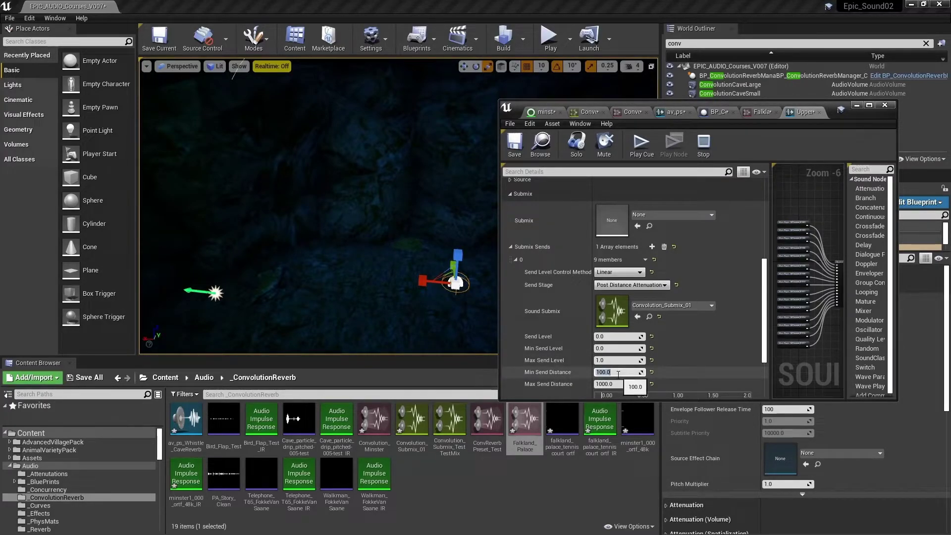
{"action": "type", "text": "200"}
{"action": "key", "text": "Return"}
{"action": "left_click", "coordinate": [622, 385]}
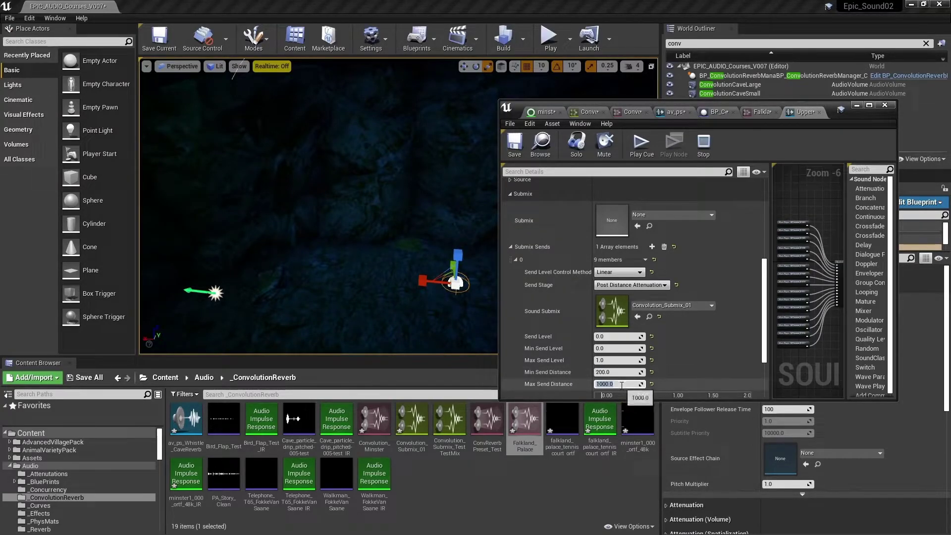
{"action": "type", "text": "3500"}
{"action": "key", "text": "Return"}
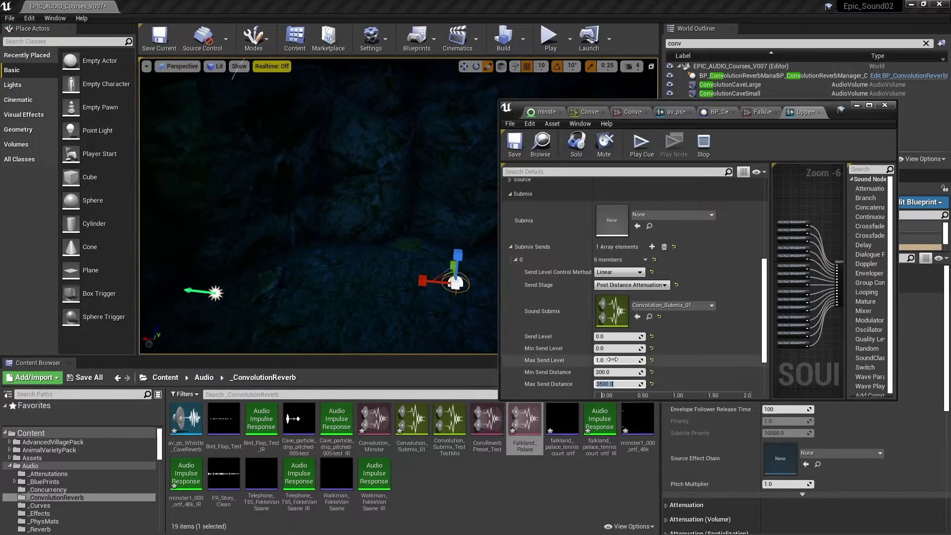
{"action": "right_click_drag", "start_coordinate": [317, 208], "coordinate": [347, 238]}
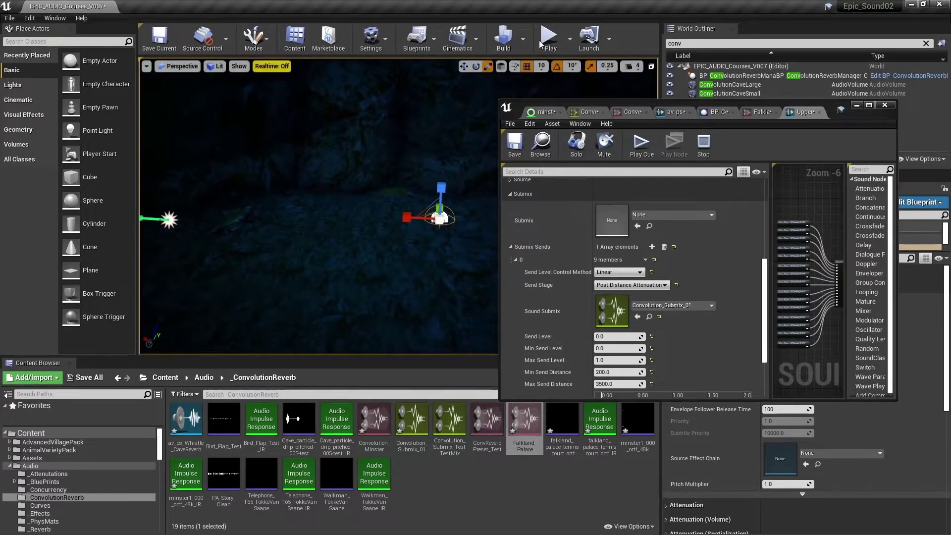
Run Play In Editor to listen to the creature's cave reverb, then stop back to editing
{"action": "left_click", "coordinate": [549, 39]}
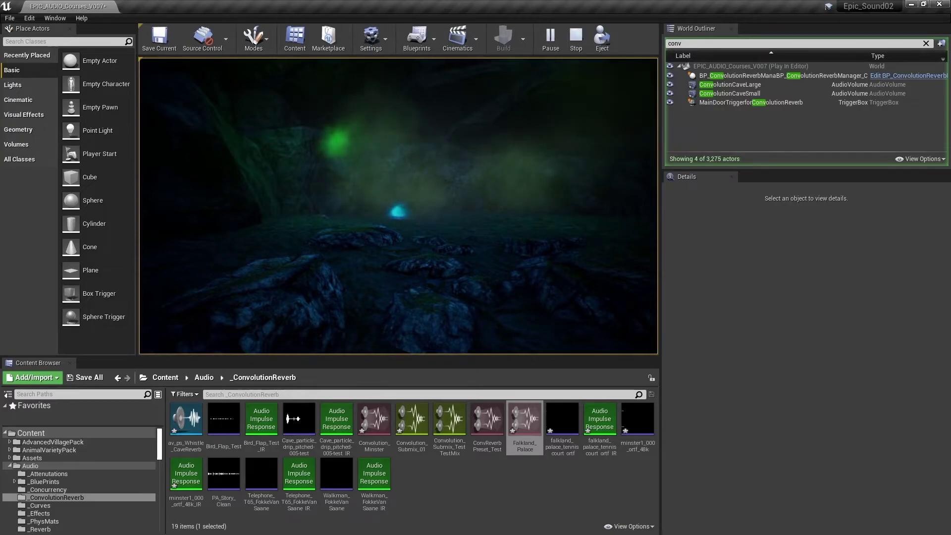
{"action": "key", "text": "Escape"}
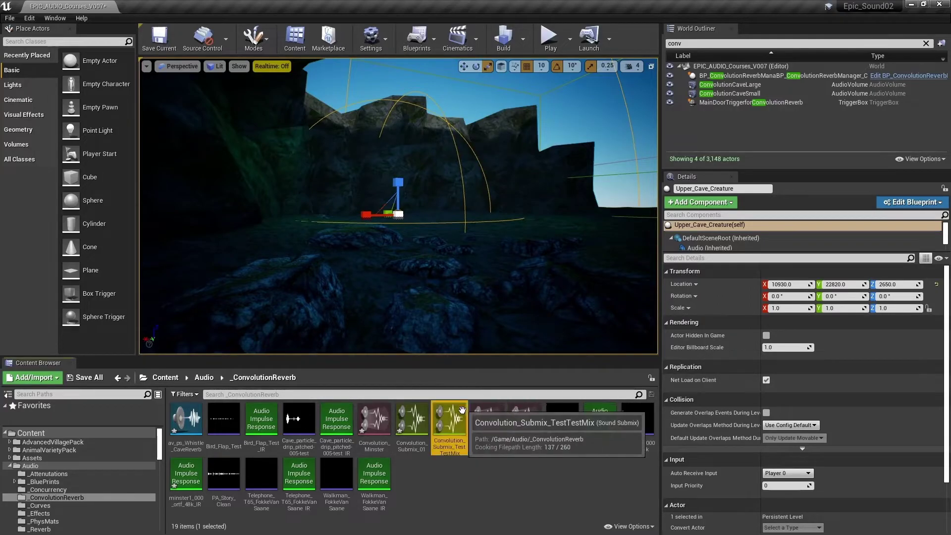
Set PA_Story_Clean's Submix to Convolution_Submix_TestTestMix
{"action": "double_click", "coordinate": [440, 453]}
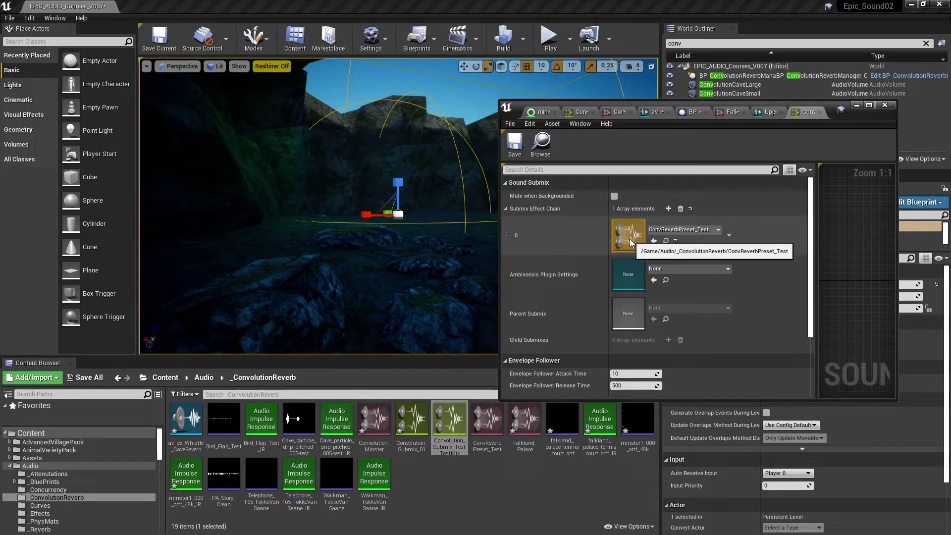
{"action": "double_click", "coordinate": [237, 461]}
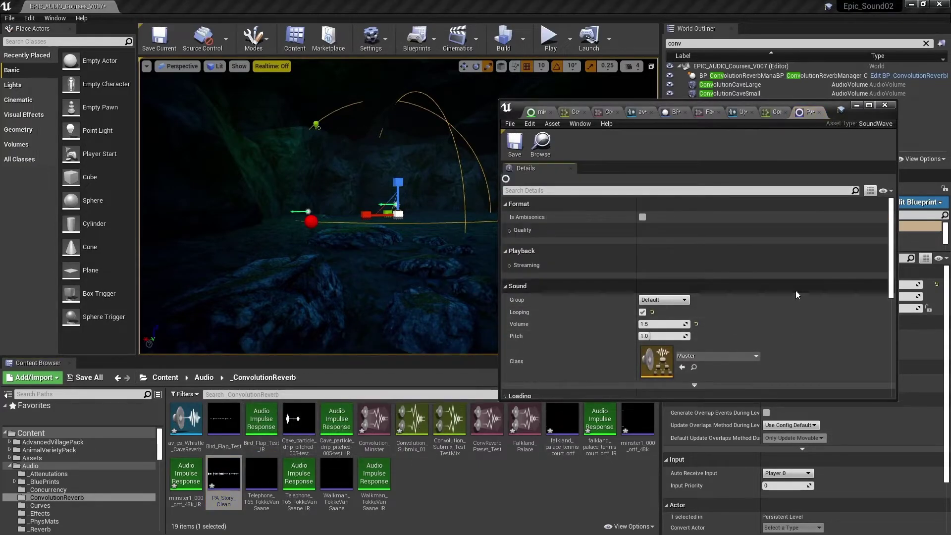
{"action": "scroll", "coordinate": [804, 285], "scroll_direction": "down", "scroll_amount": 3}
{"action": "scroll", "coordinate": [804, 285], "scroll_direction": "down", "scroll_amount": 3}
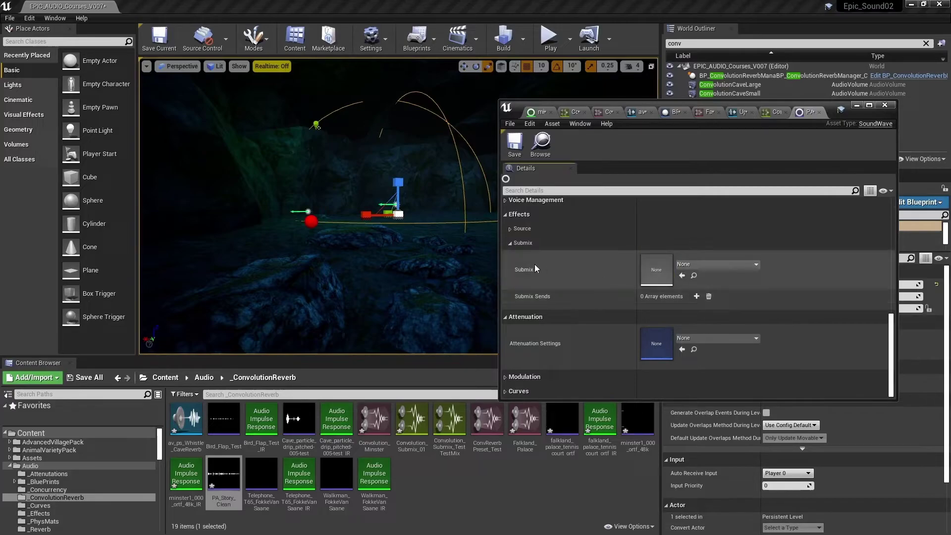
{"action": "left_click", "coordinate": [715, 263]}
{"action": "type", "text": "test"}
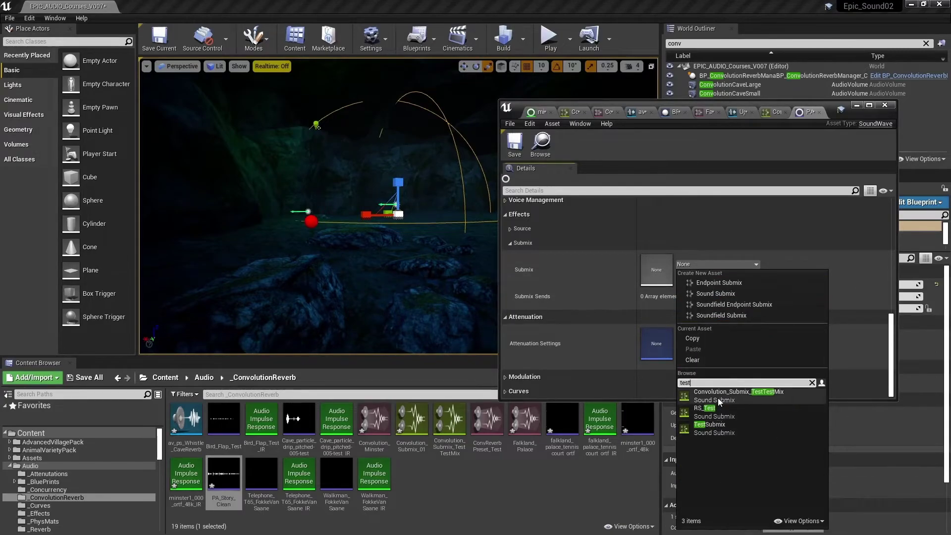
{"action": "left_click", "coordinate": [718, 396]}
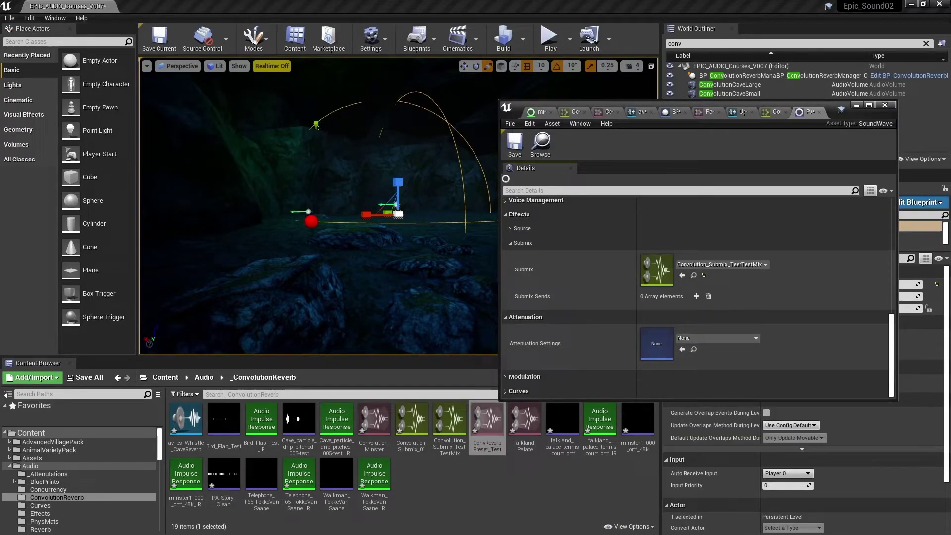
Set ConvReverbPreset_Test's impulse response to Telephone_T65_FokkeVanSaane_IR
{"action": "double_click", "coordinate": [659, 272]}
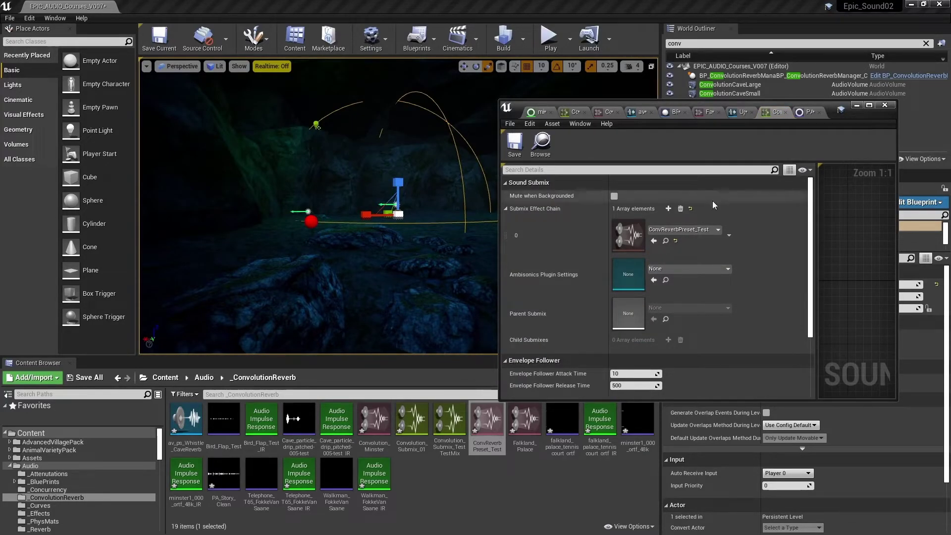
{"action": "double_click", "coordinate": [623, 247]}
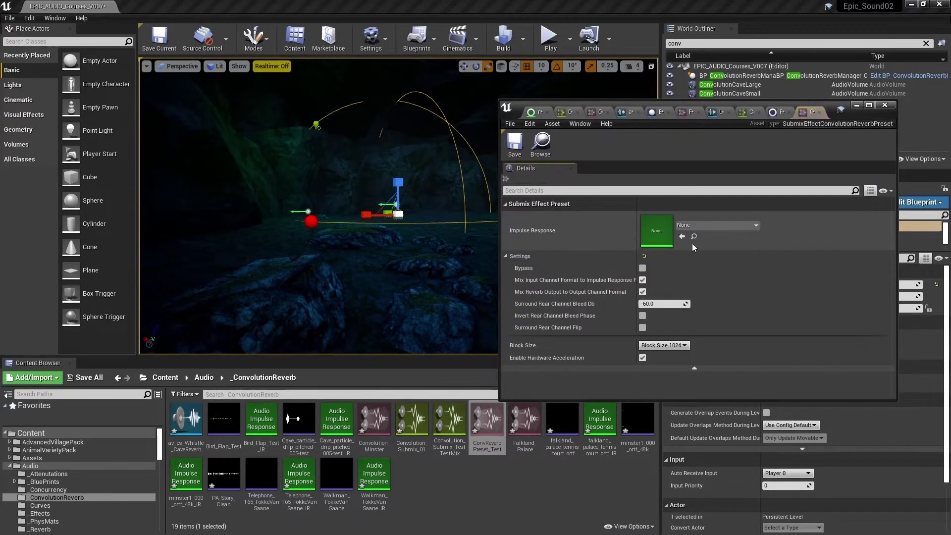
{"action": "left_click", "coordinate": [731, 225]}
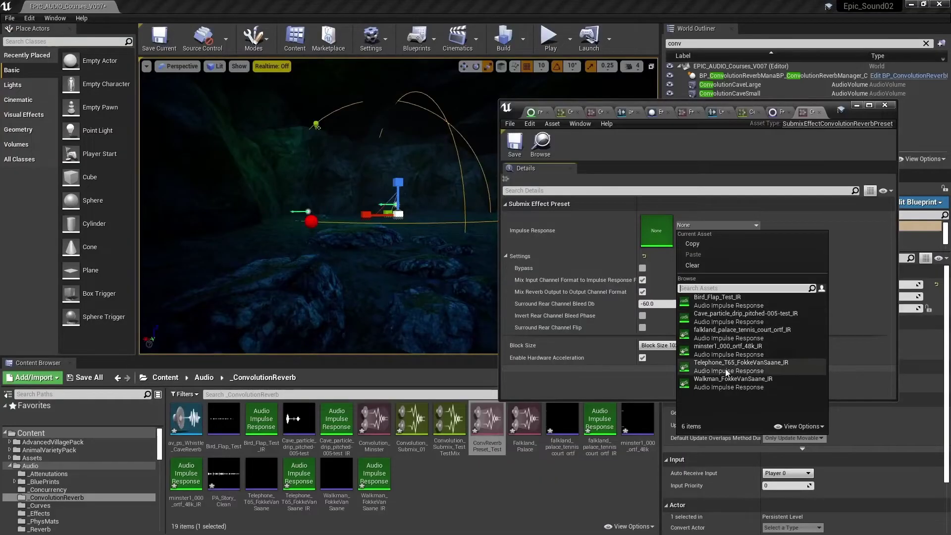
{"action": "left_click", "coordinate": [725, 368]}
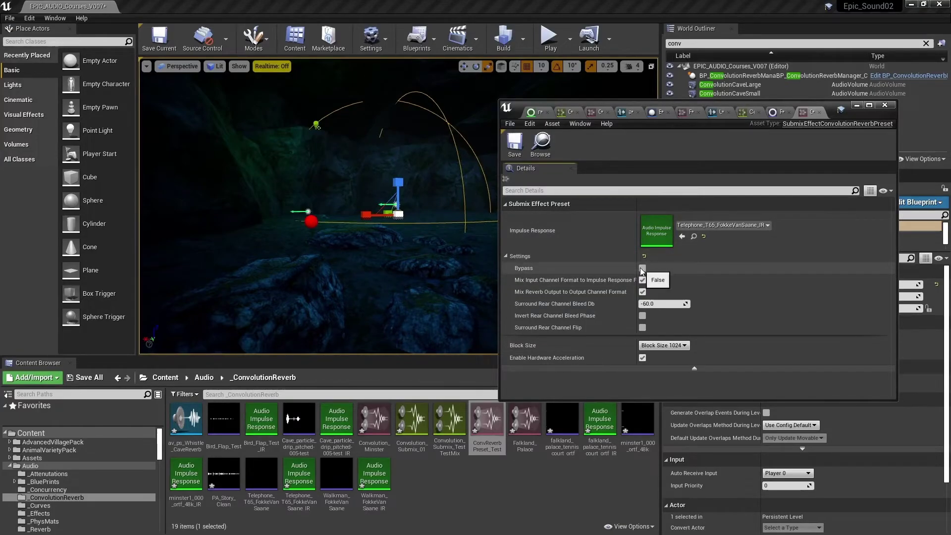
Play PA_Story_Clean with the reverb bypassed and re-enabled, then switch to Walkman_FokkeVanSaane_IR
{"action": "left_click", "coordinate": [643, 269]}
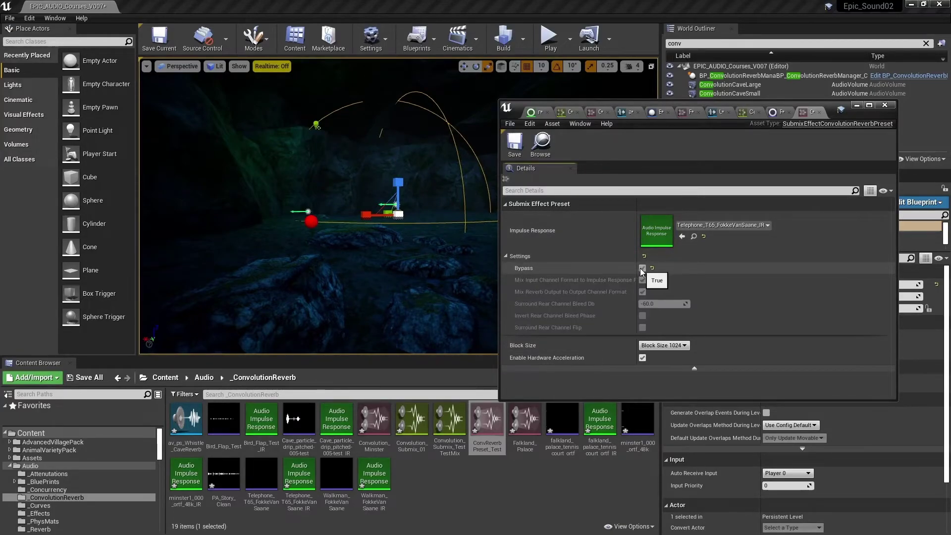
{"action": "left_click", "coordinate": [224, 477]}
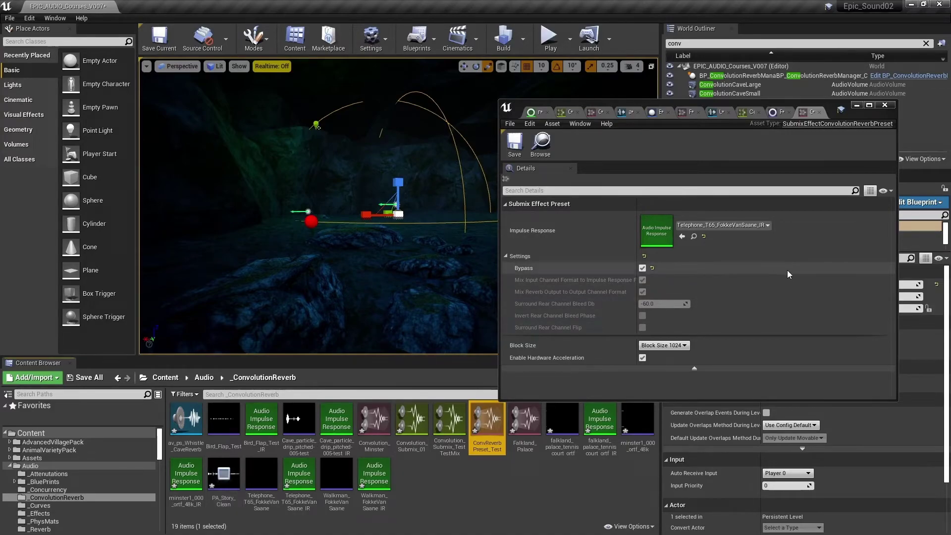
{"action": "left_click", "coordinate": [644, 269]}
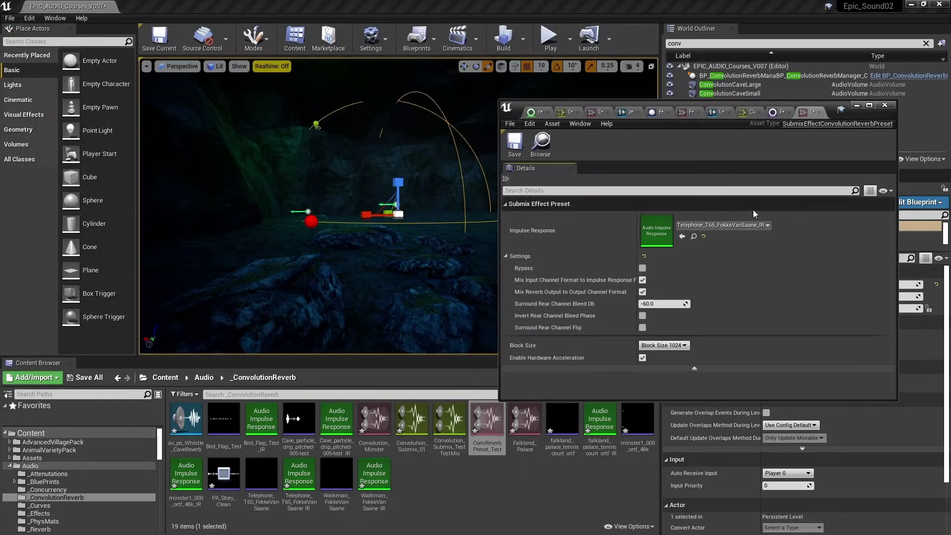
{"action": "left_click", "coordinate": [724, 226]}
{"action": "left_click", "coordinate": [730, 393]}
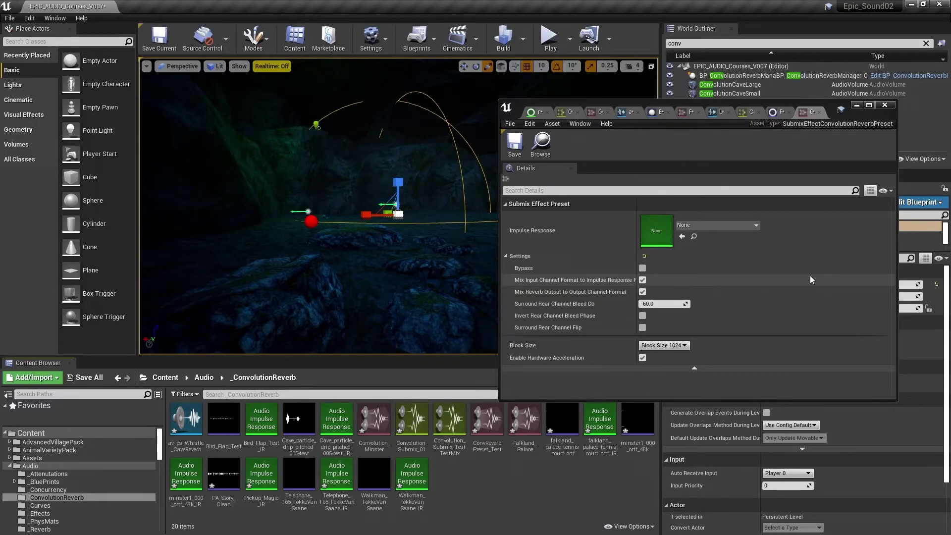
Search the Audio folder for 'magic pi' to find Pickup_Magic_IR
{"action": "left_click", "coordinate": [44, 469]}
{"action": "left_click", "coordinate": [289, 395]}
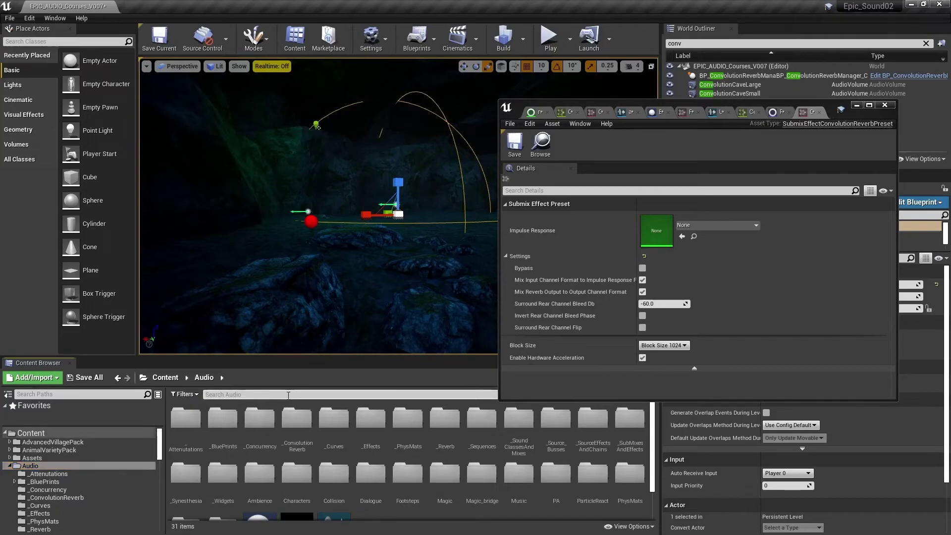
{"action": "type", "text": "magic poi"}
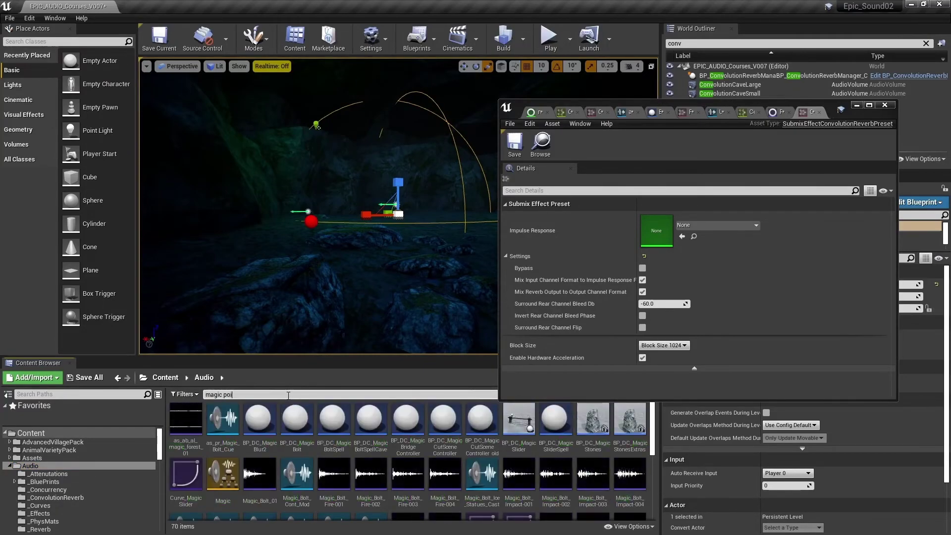
{"action": "key", "text": "BackSpace"}
{"action": "key", "text": "BackSpace"}
{"action": "type", "text": "i"}
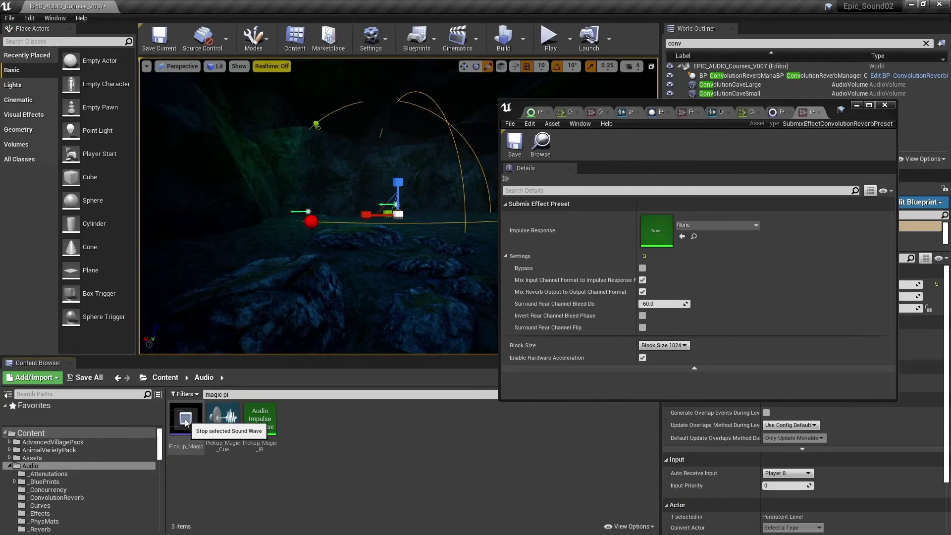
{"action": "left_click", "coordinate": [187, 422]}
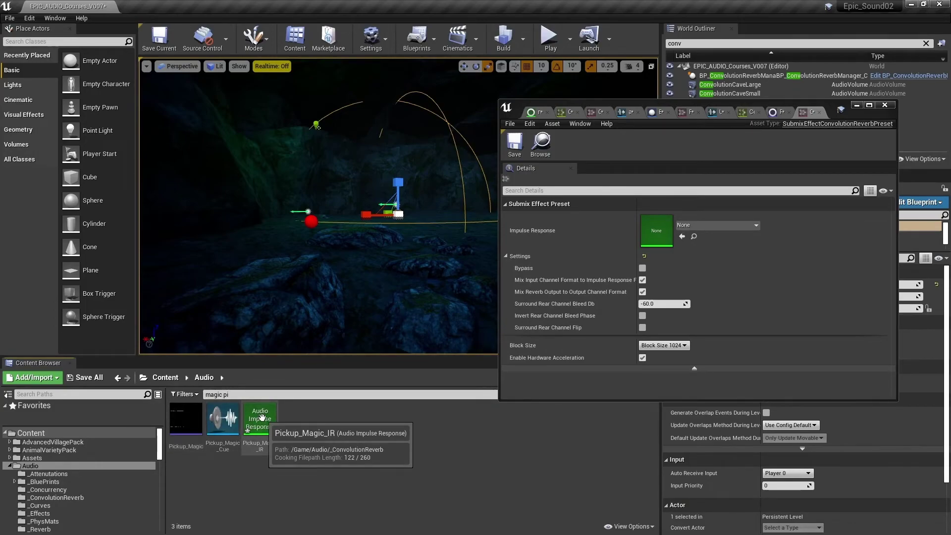
Assign Pickup_Magic_IR as the preset's impulse response and play PA_Story_Clean through it
{"action": "left_click_drag", "start_coordinate": [262, 418], "coordinate": [650, 228]}
{"action": "left_click", "coordinate": [68, 499]}
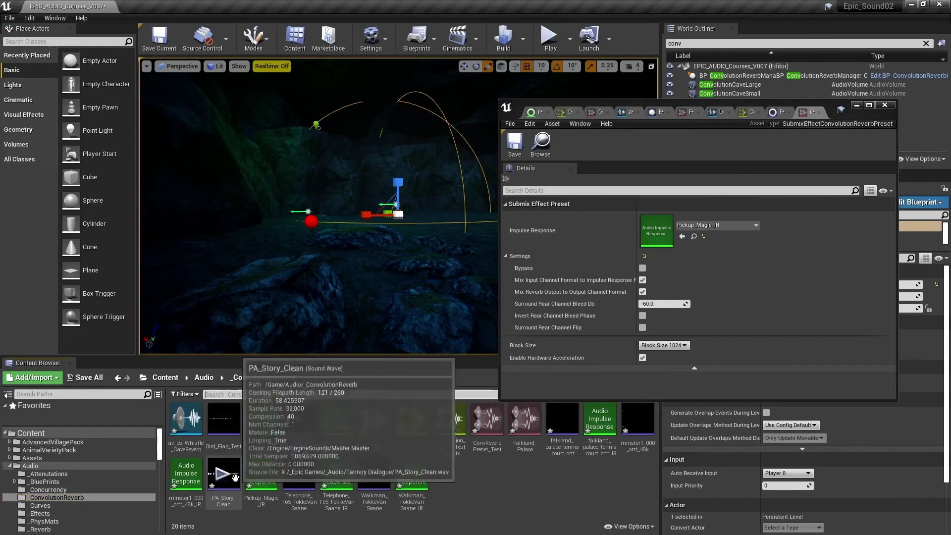
{"action": "left_click", "coordinate": [224, 477]}
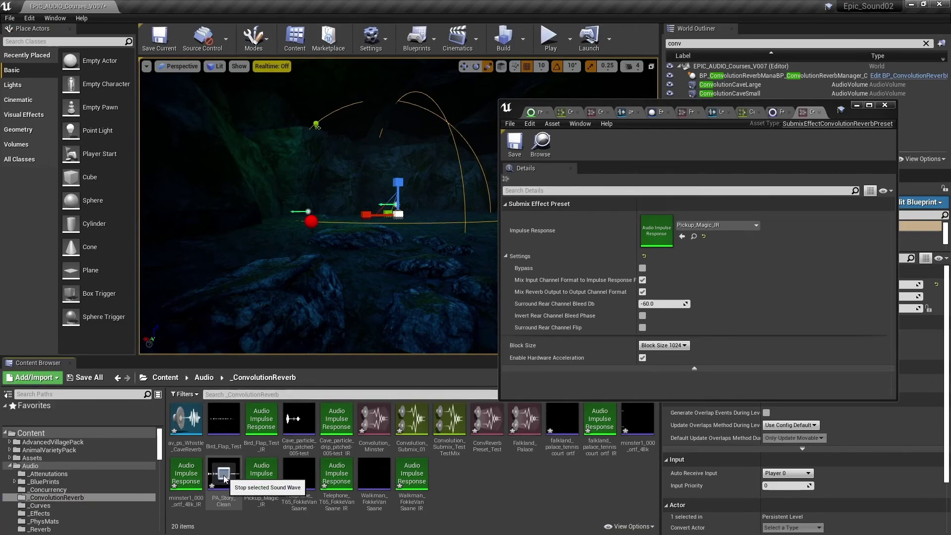